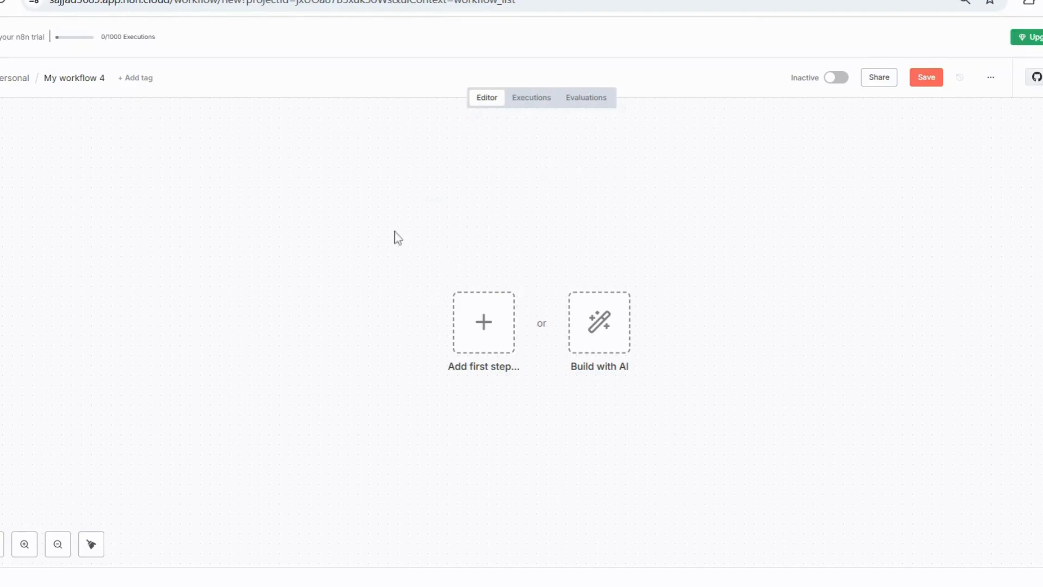
{"action": "left_click_drag", "start_coordinate": [414, 230], "coordinate": [550, 423]}
{"action": "left_click_drag", "start_coordinate": [559, 222], "coordinate": [723, 408]}
{"action": "left_click_drag", "start_coordinate": [549, 260], "coordinate": [696, 413]}
{"action": "left_click_drag", "start_coordinate": [399, 239], "coordinate": [694, 437]}
{"action": "left_click_drag", "start_coordinate": [420, 247], "coordinate": [691, 421]}
{"action": "left_click_drag", "start_coordinate": [544, 253], "coordinate": [671, 399]}
{"action": "left_click_drag", "start_coordinate": [541, 256], "coordinate": [670, 398]}
{"action": "left_click_drag", "start_coordinate": [391, 194], "coordinate": [720, 481]}
{"action": "left_click_drag", "start_coordinate": [413, 237], "coordinate": [429, 405]}
{"action": "left_click_drag", "start_coordinate": [405, 235], "coordinate": [438, 416]}
{"action": "left_click_drag", "start_coordinate": [399, 235], "coordinate": [675, 459]}
Add a manual trigger as the workflow's first step and place it in the left half of the canvas
{"action": "left_click", "coordinate": [485, 321]}
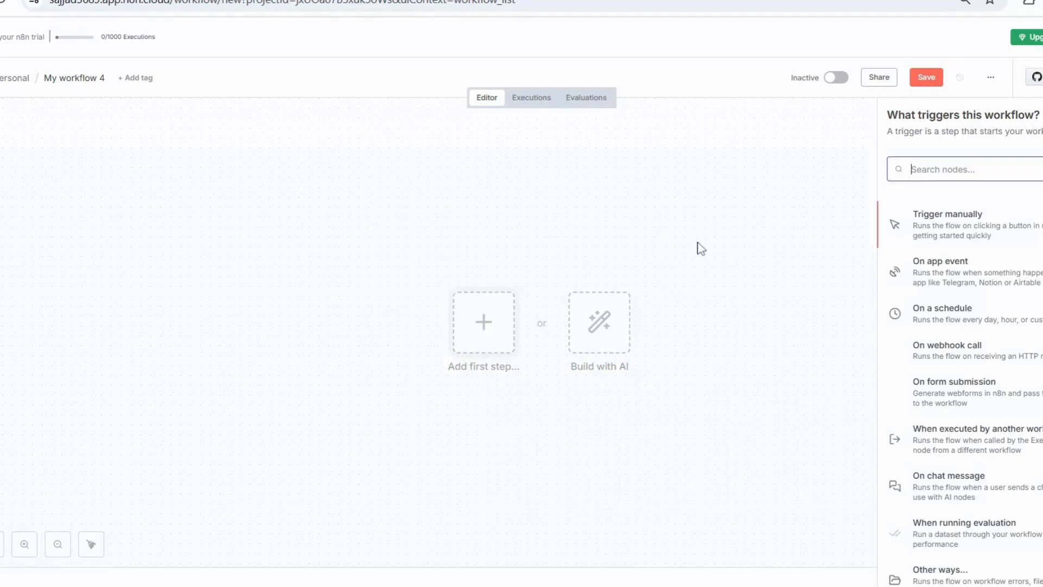
{"action": "left_click", "coordinate": [975, 223]}
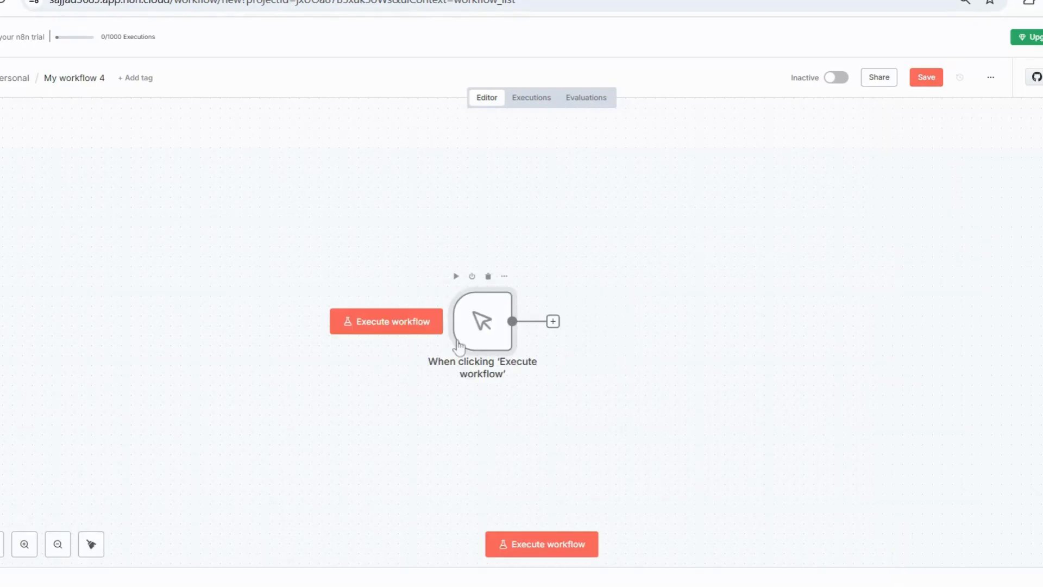
{"action": "left_click_drag", "start_coordinate": [459, 337], "coordinate": [283, 347]}
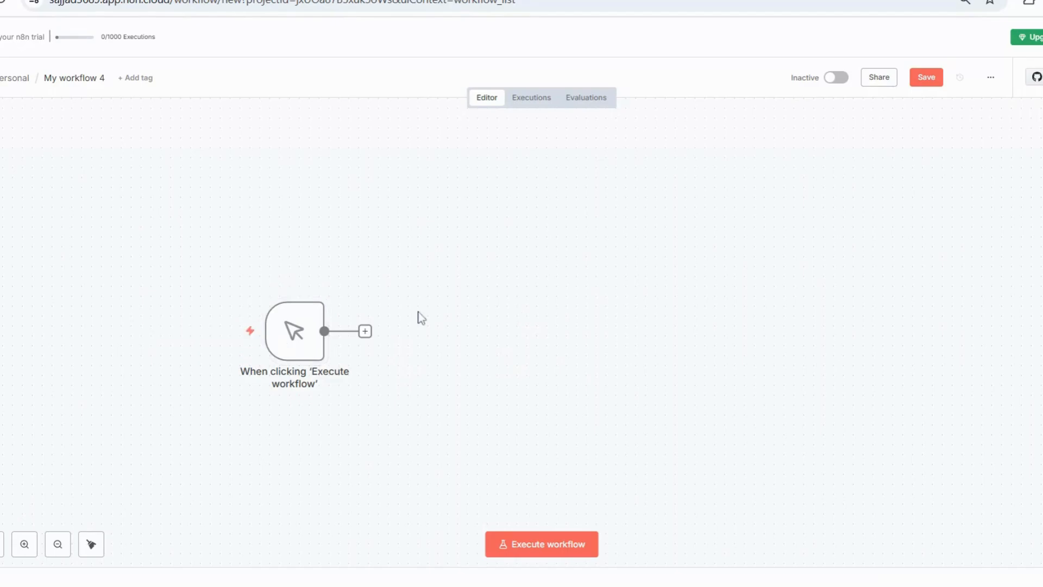
{"action": "left_click_drag", "start_coordinate": [219, 260], "coordinate": [406, 445]}
{"action": "left_click_drag", "start_coordinate": [293, 329], "coordinate": [303, 309]}
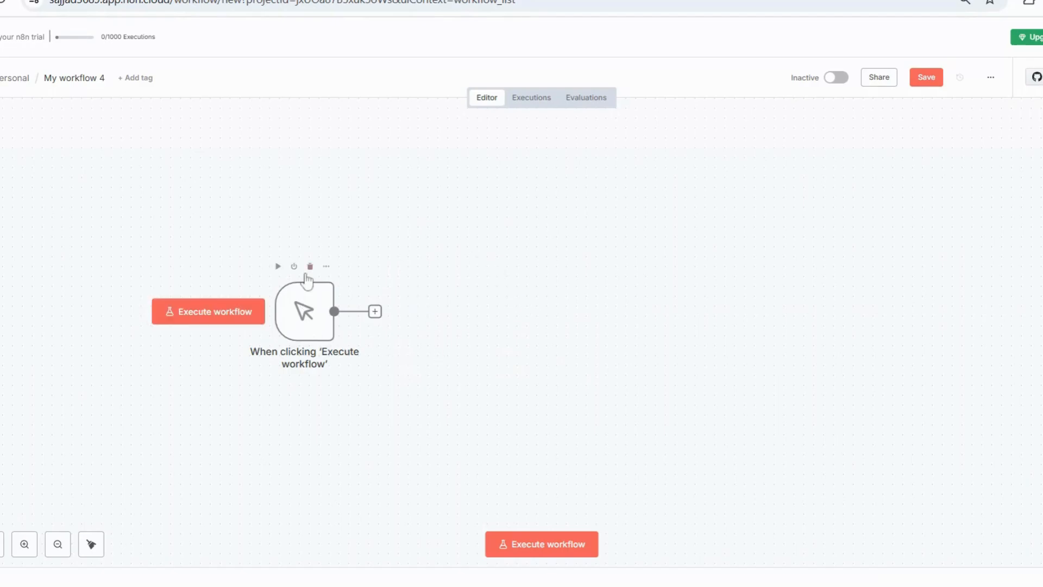
{"action": "mouse_move", "coordinate": [312, 296]}
{"action": "left_click_drag", "start_coordinate": [317, 295], "coordinate": [346, 285]}
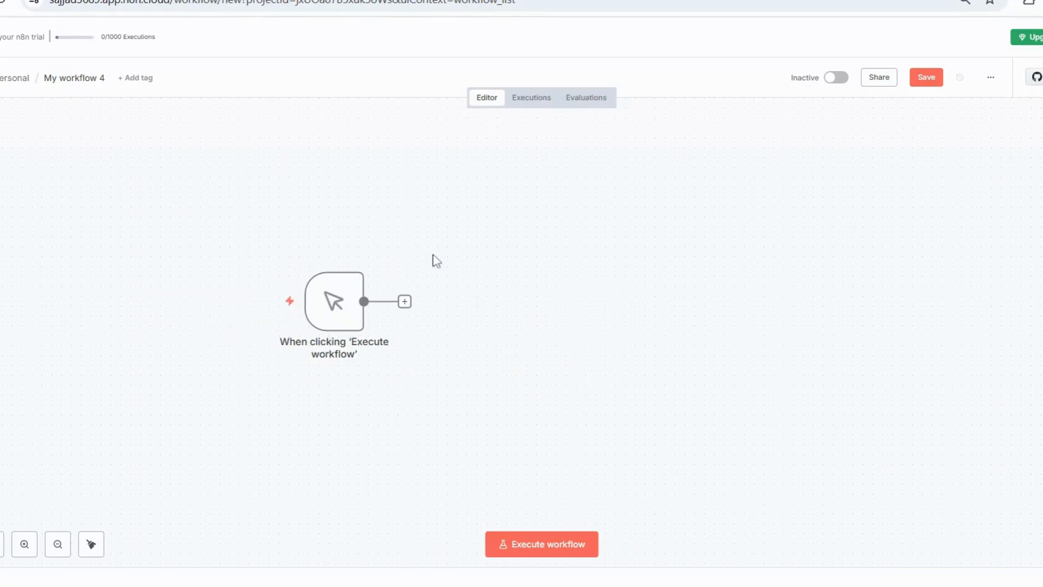
Execute the workflow from its manual trigger
{"action": "mouse_move", "coordinate": [340, 240]}
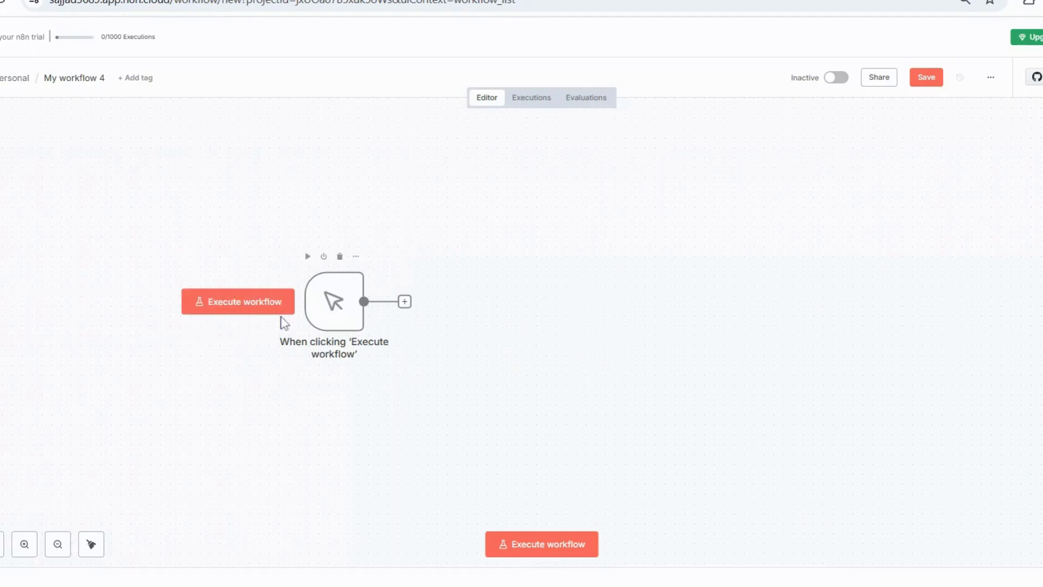
{"action": "left_click", "coordinate": [255, 315]}
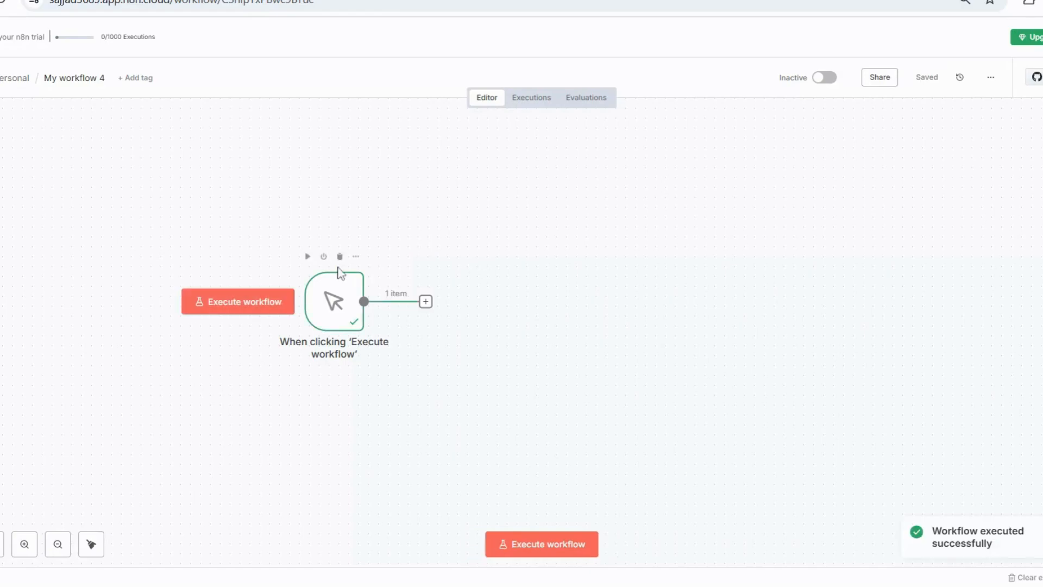
{"action": "left_click", "coordinate": [425, 302]}
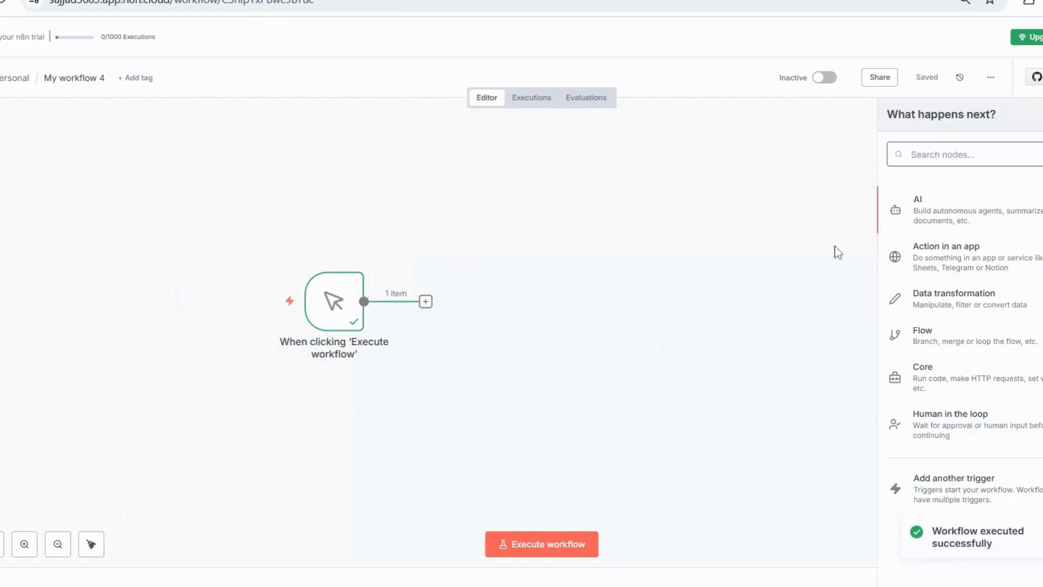
{"action": "left_click", "coordinate": [958, 218]}
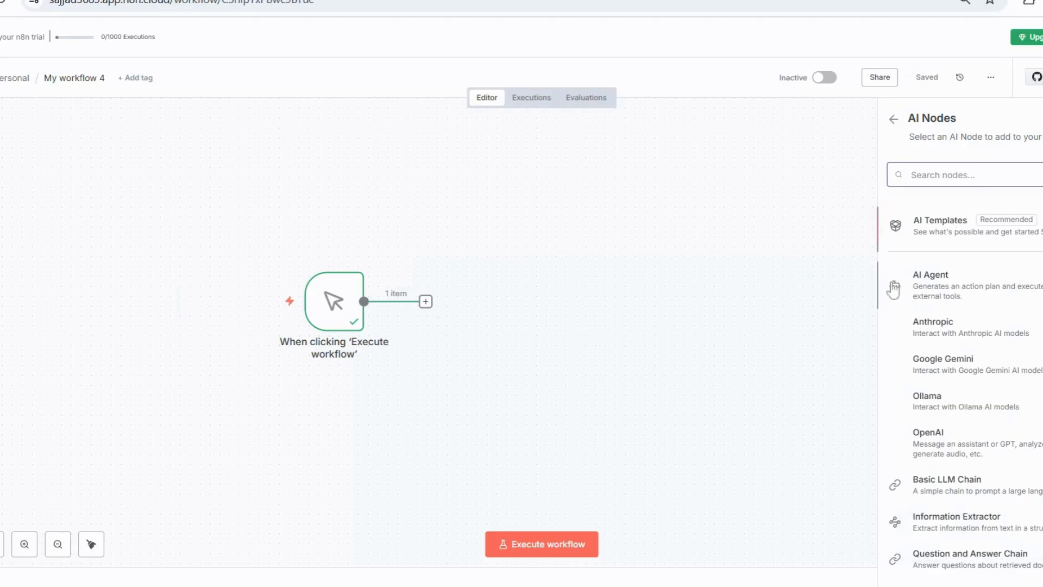
{"action": "left_click", "coordinate": [557, 237]}
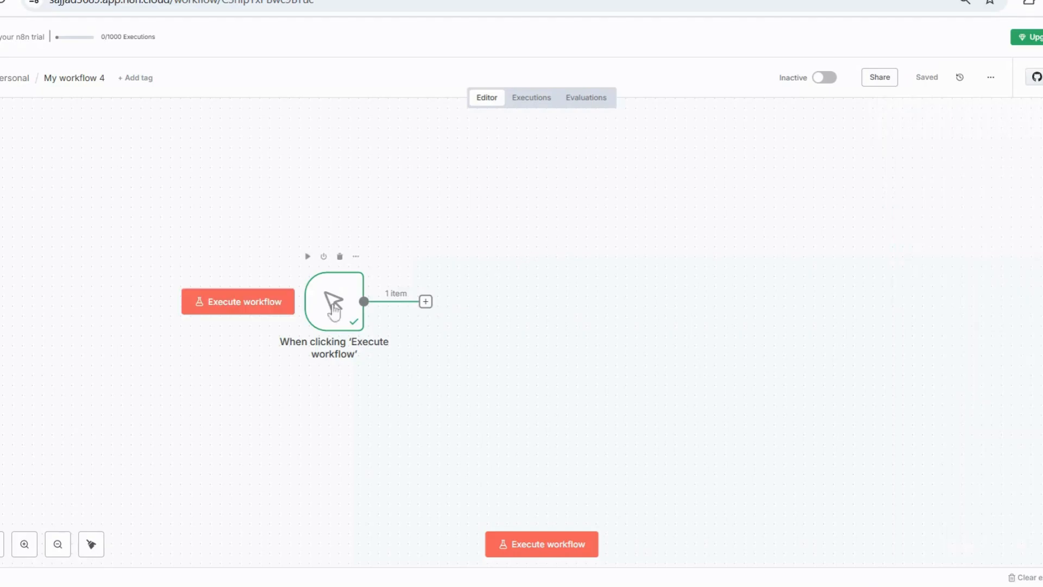
Move the manual trigger node further up and to the left on the canvas
{"action": "left_click_drag", "start_coordinate": [333, 302], "coordinate": [228, 261]}
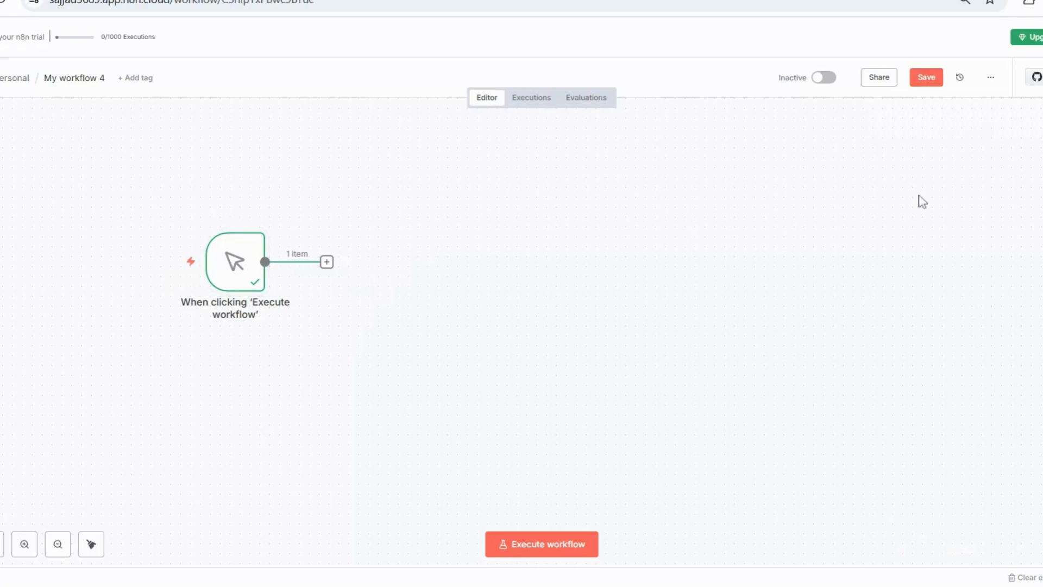
Add an Agile CRM "Create a company" node beside the manual trigger without connecting it, and delete it again
{"action": "key", "text": "Tab"}
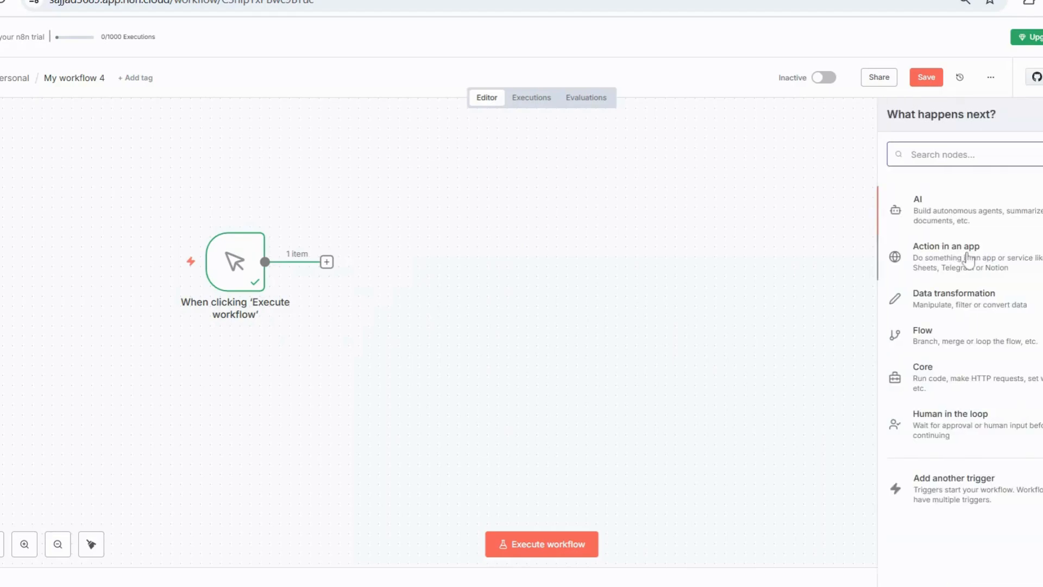
{"action": "left_click", "coordinate": [998, 488]}
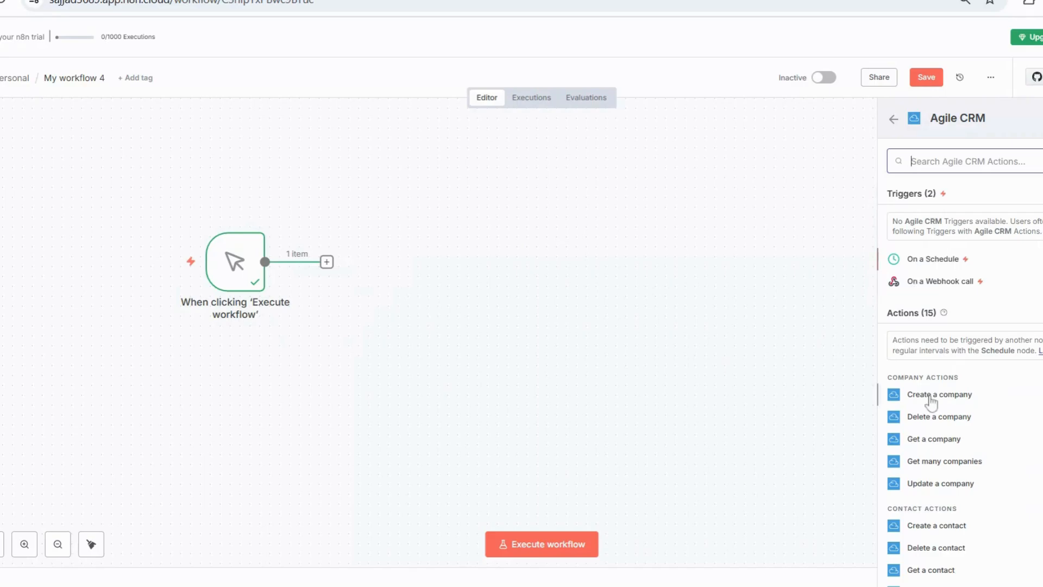
{"action": "left_click_drag", "start_coordinate": [930, 402], "coordinate": [554, 267]}
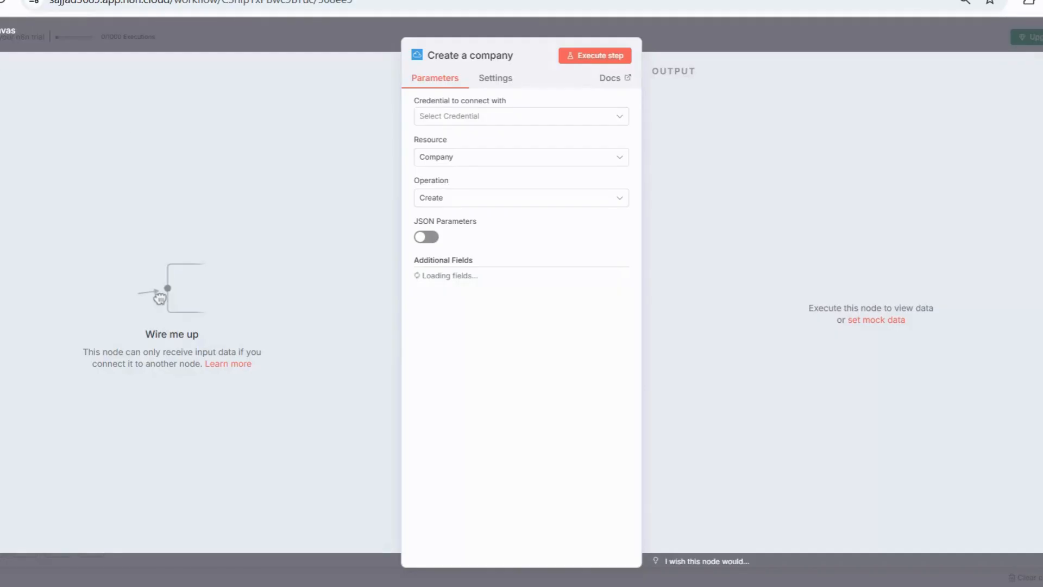
{"action": "left_click", "coordinate": [26, 117]}
{"action": "mouse_move", "coordinate": [446, 275]}
{"action": "left_mouse_down"}
{"action": "mouse_move", "coordinate": [417, 303]}
{"action": "mouse_move", "coordinate": [445, 261]}
{"action": "mouse_move", "coordinate": [446, 273]}
{"action": "left_mouse_up"}
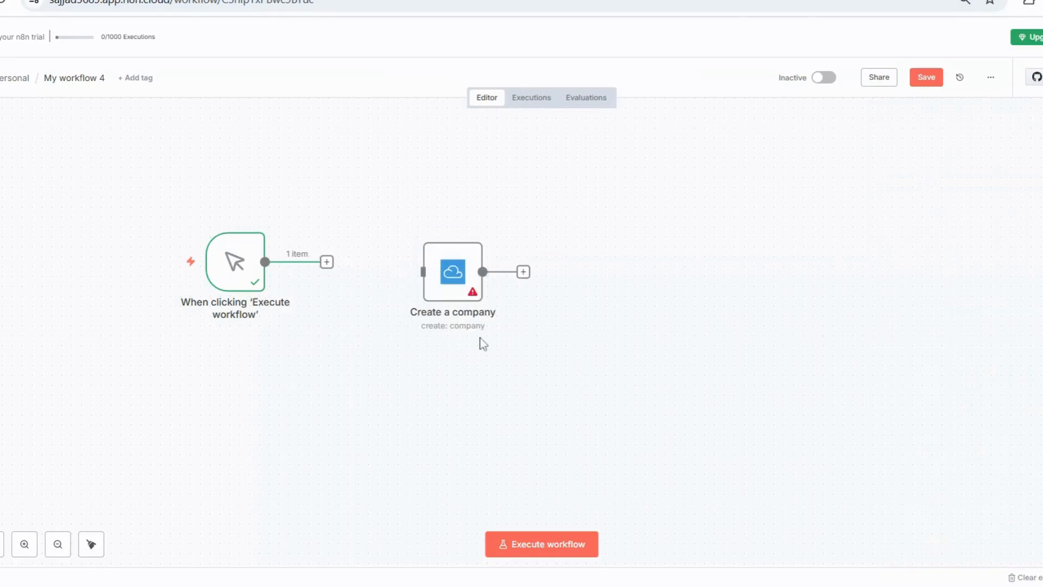
{"action": "left_click", "coordinate": [458, 227]}
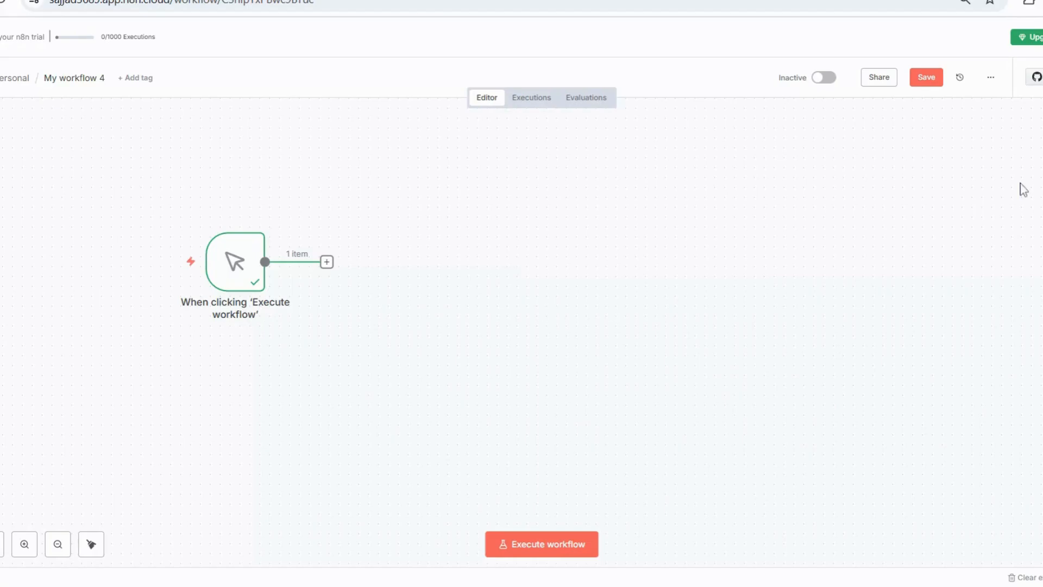
Add a second trigger to the workflow that runs on a schedule
{"action": "key", "text": "Tab"}
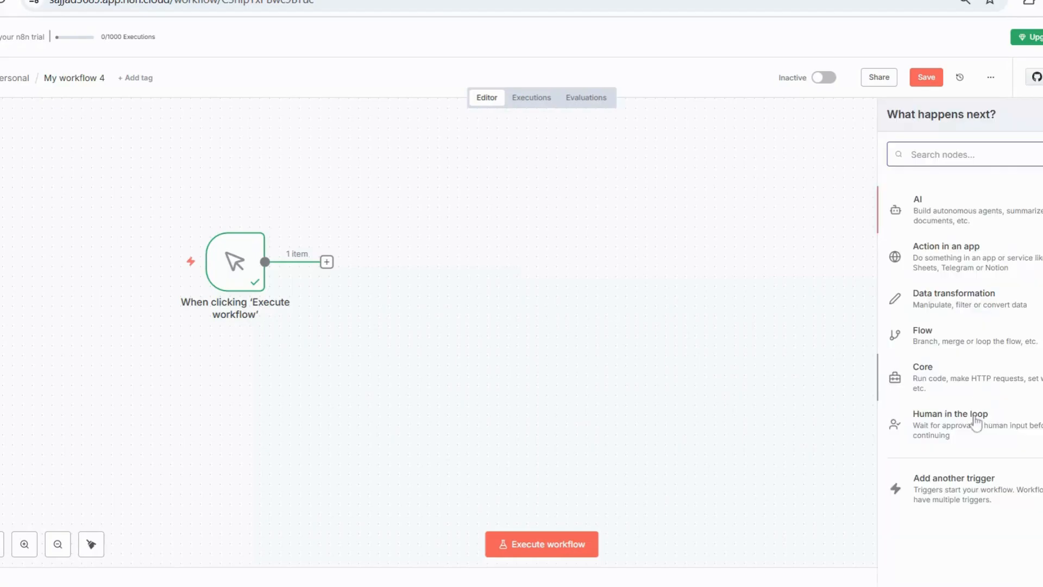
{"action": "left_click", "coordinate": [965, 490]}
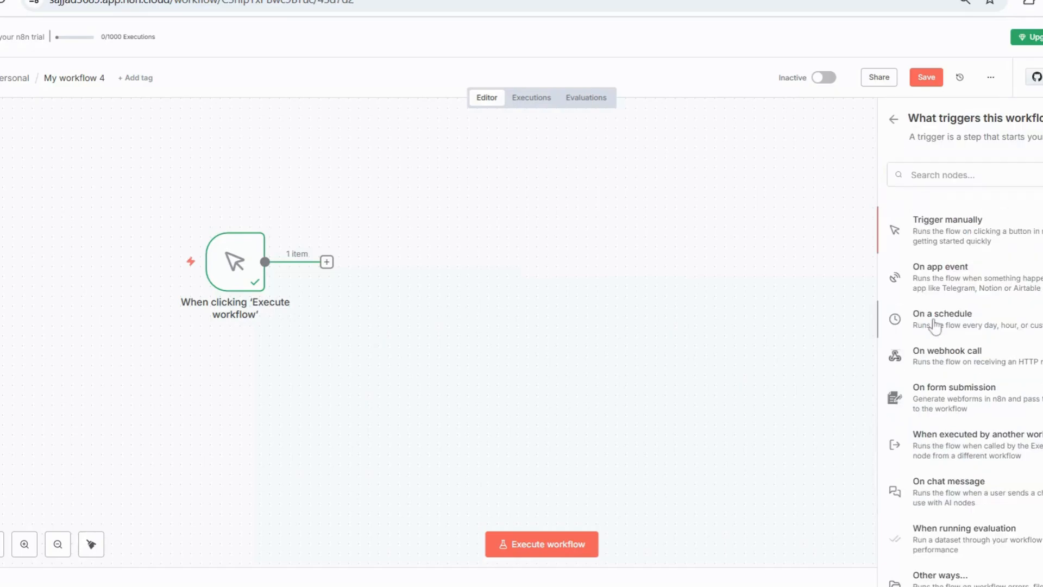
{"action": "left_click", "coordinate": [934, 324]}
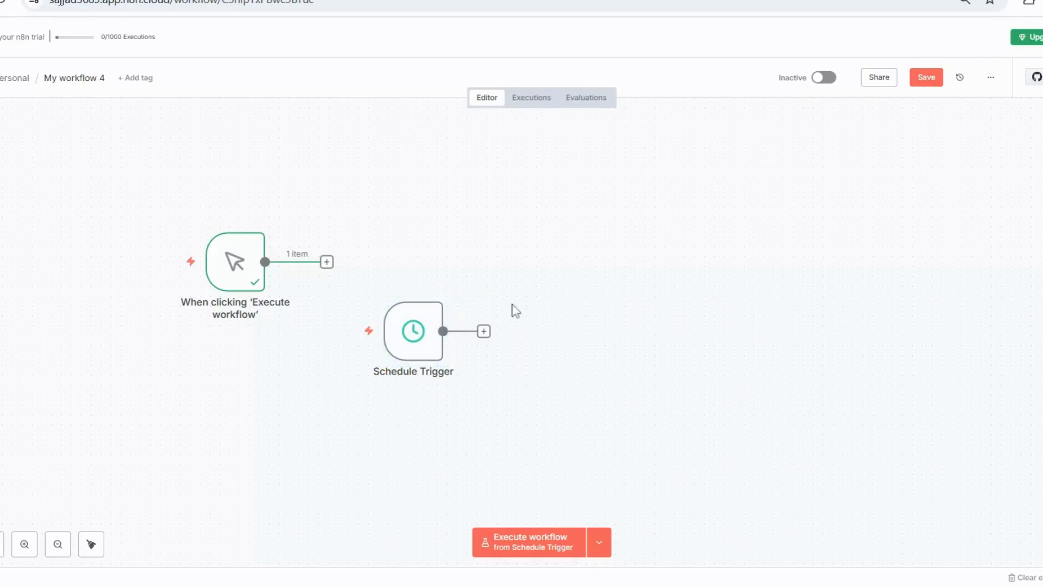
Examine the Schedule Trigger's interval choices and its hour and minute settings, and return to the canvas
{"action": "double_click", "coordinate": [397, 342]}
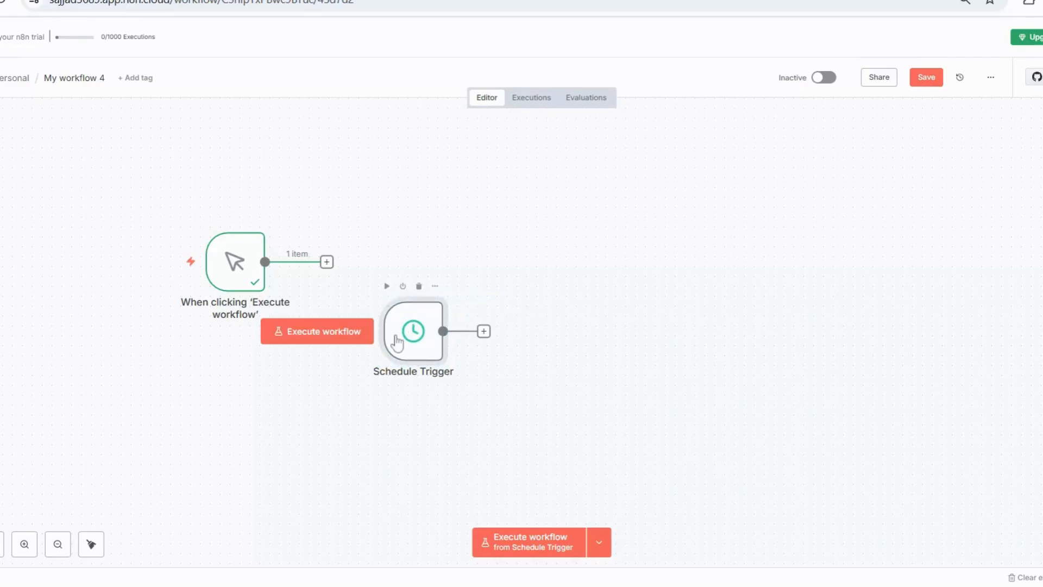
{"action": "left_click", "coordinate": [127, 210]}
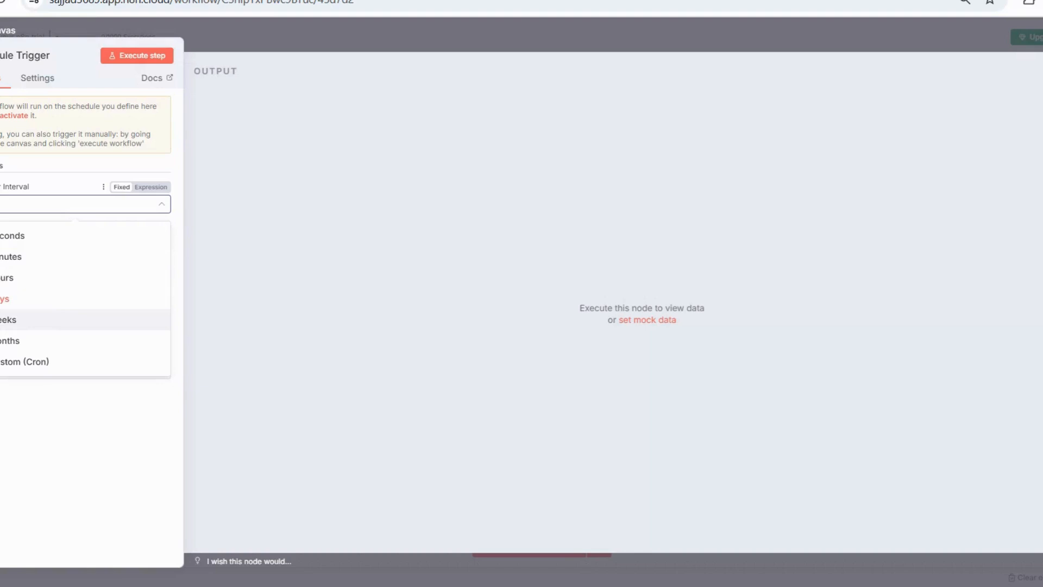
{"action": "left_click", "coordinate": [267, 293]}
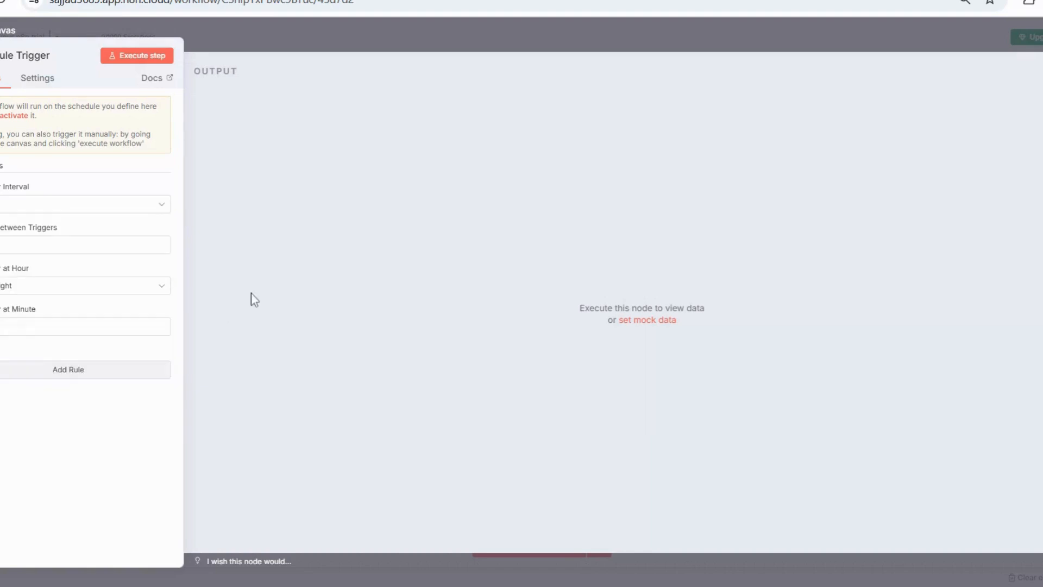
{"action": "left_click", "coordinate": [48, 326]}
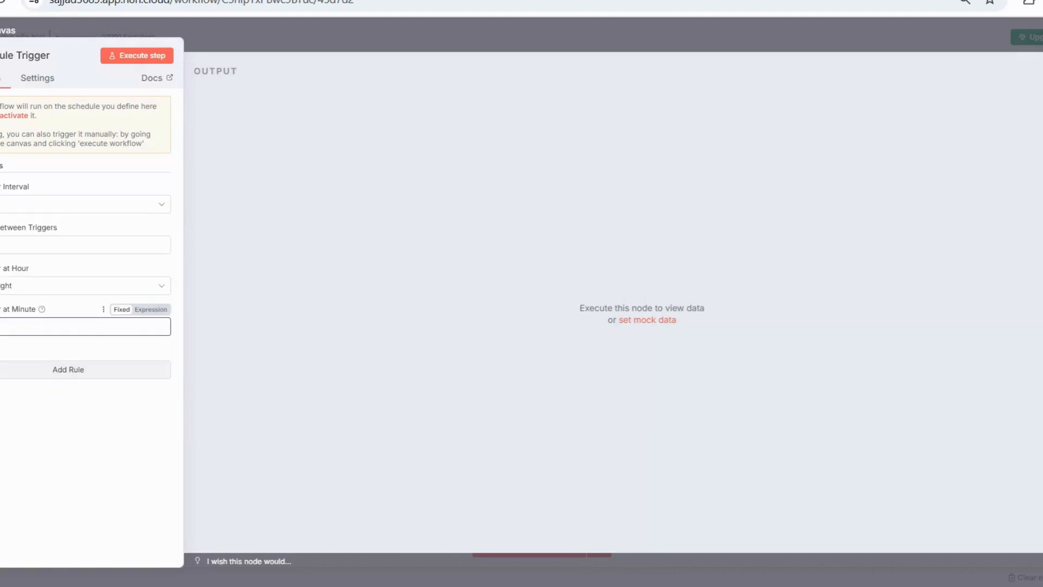
{"action": "left_click", "coordinate": [268, 298]}
{"action": "left_click", "coordinate": [47, 327]}
{"action": "left_click", "coordinate": [351, 321]}
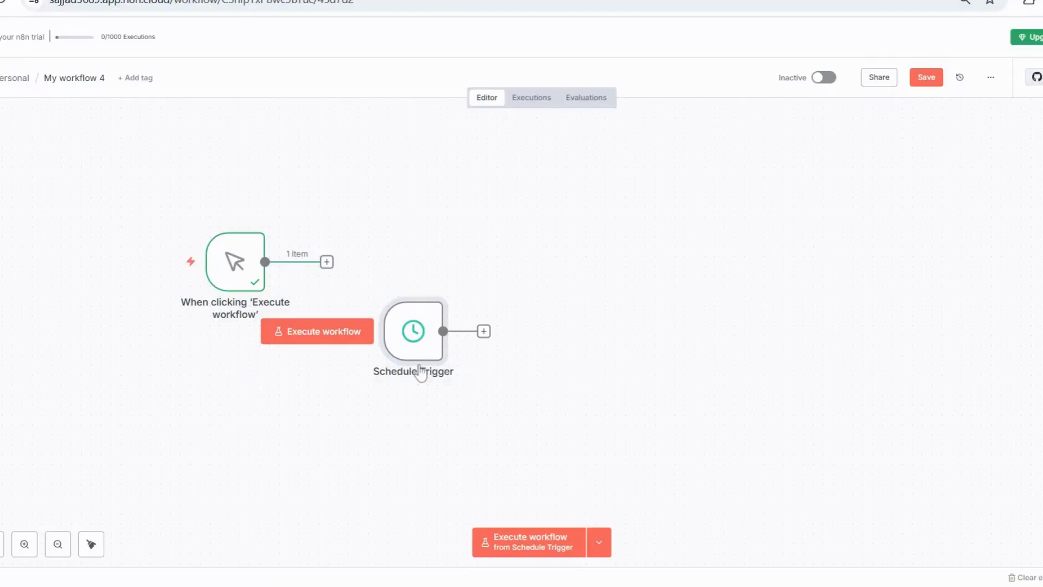
Move the Schedule Trigger node directly beneath the manual trigger and align the two
{"action": "left_click_drag", "start_coordinate": [411, 333], "coordinate": [228, 381]}
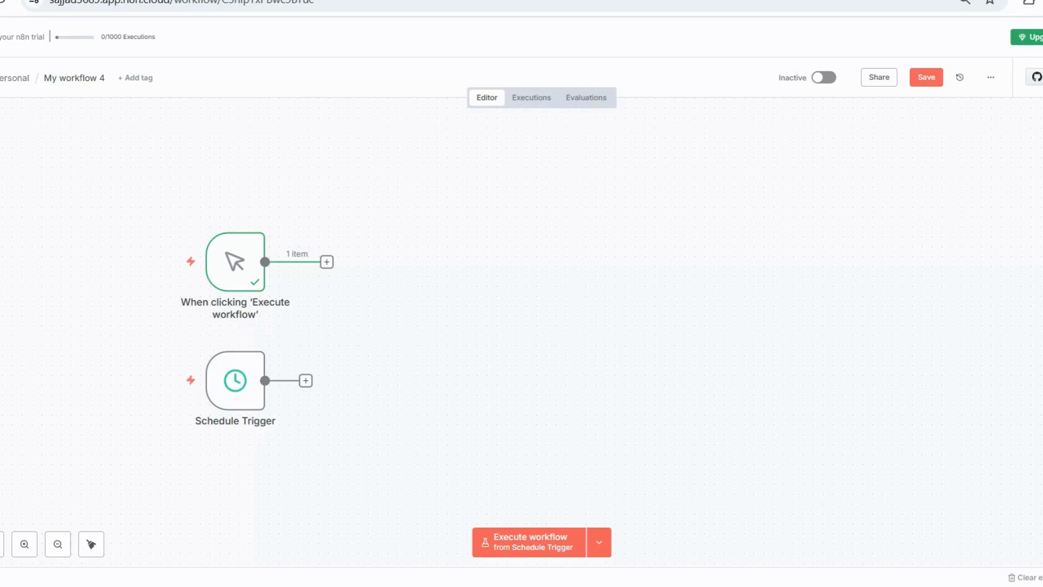
{"action": "left_click", "coordinate": [239, 386]}
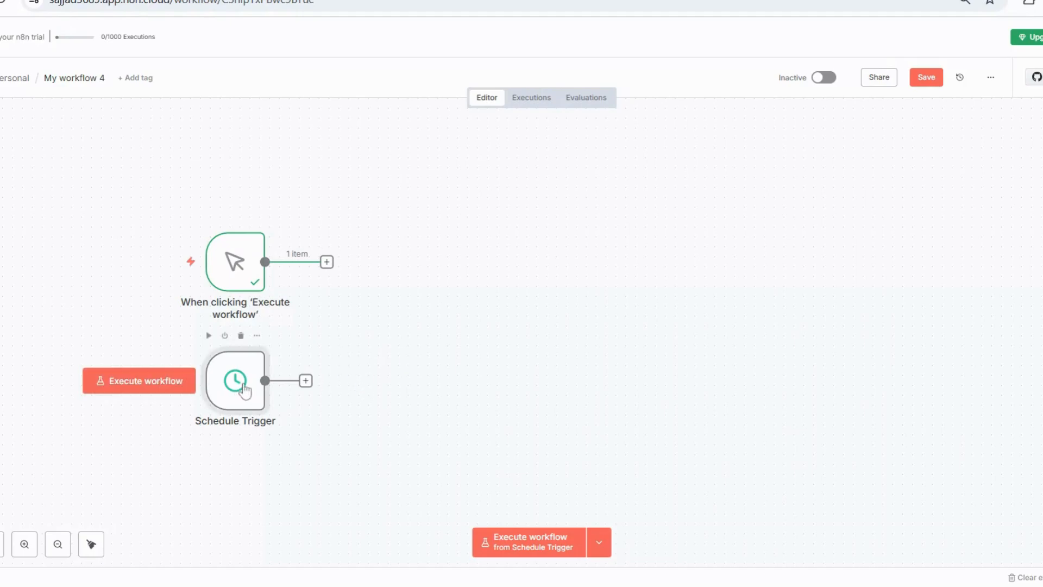
{"action": "left_click_drag", "start_coordinate": [237, 389], "coordinate": [247, 390]}
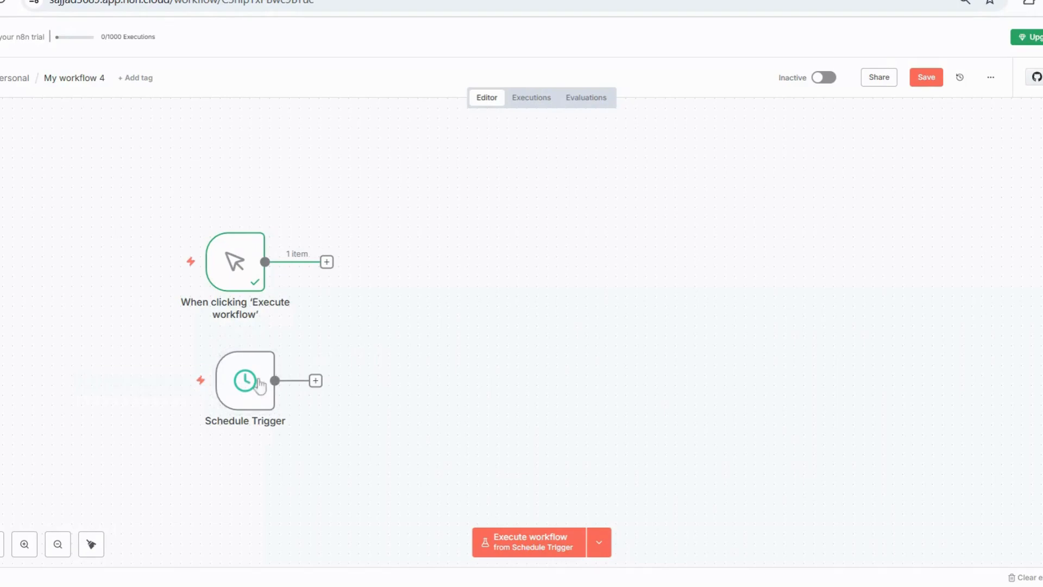
{"action": "mouse_move", "coordinate": [242, 392]}
{"action": "left_click_drag", "start_coordinate": [241, 392], "coordinate": [245, 398]}
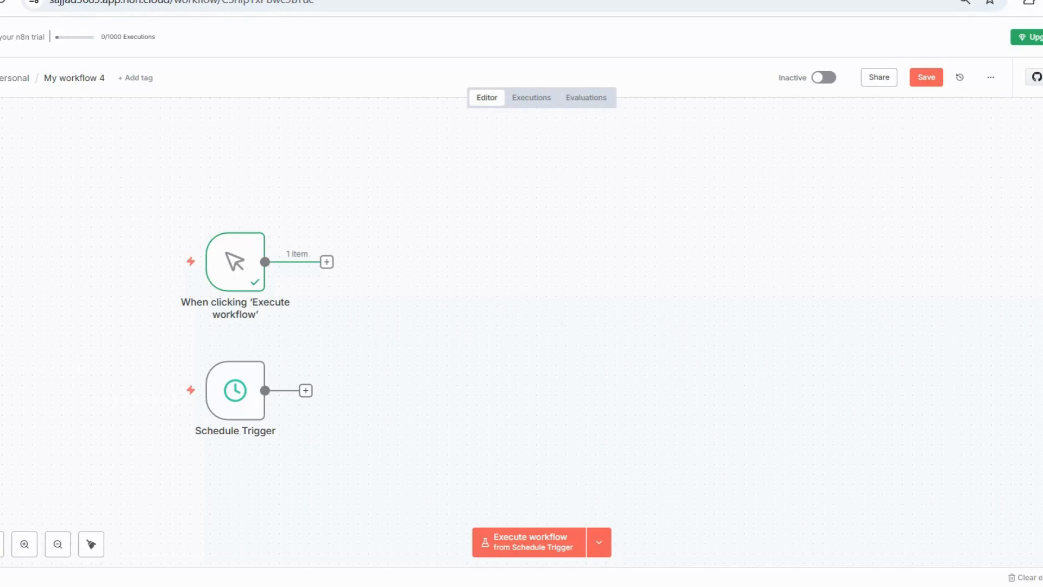
Add an "On webhook call" trigger, place it to the right between the two existing triggers, and open its settings
{"action": "key", "text": "Tab"}
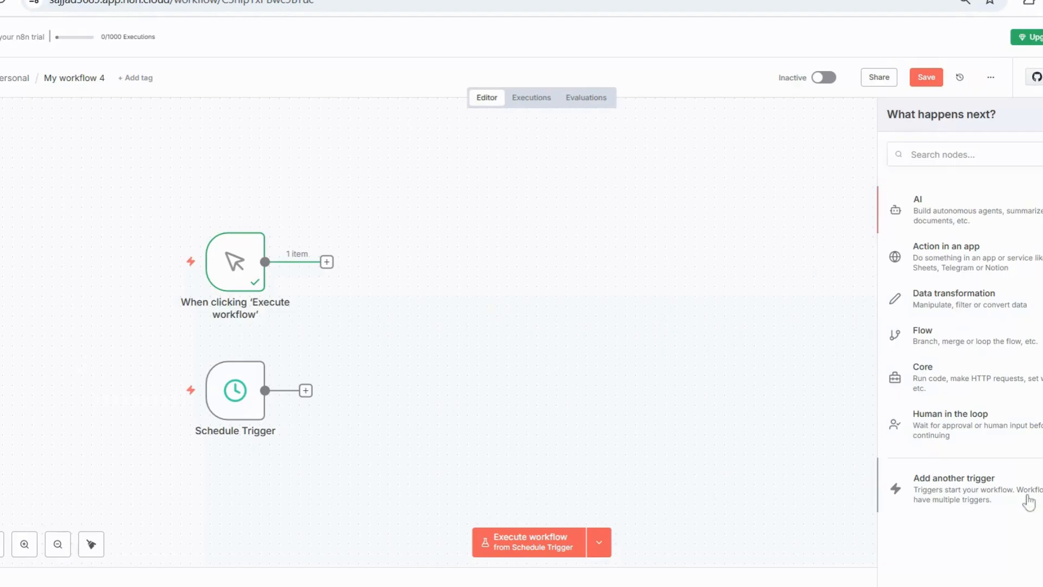
{"action": "left_click", "coordinate": [1028, 503]}
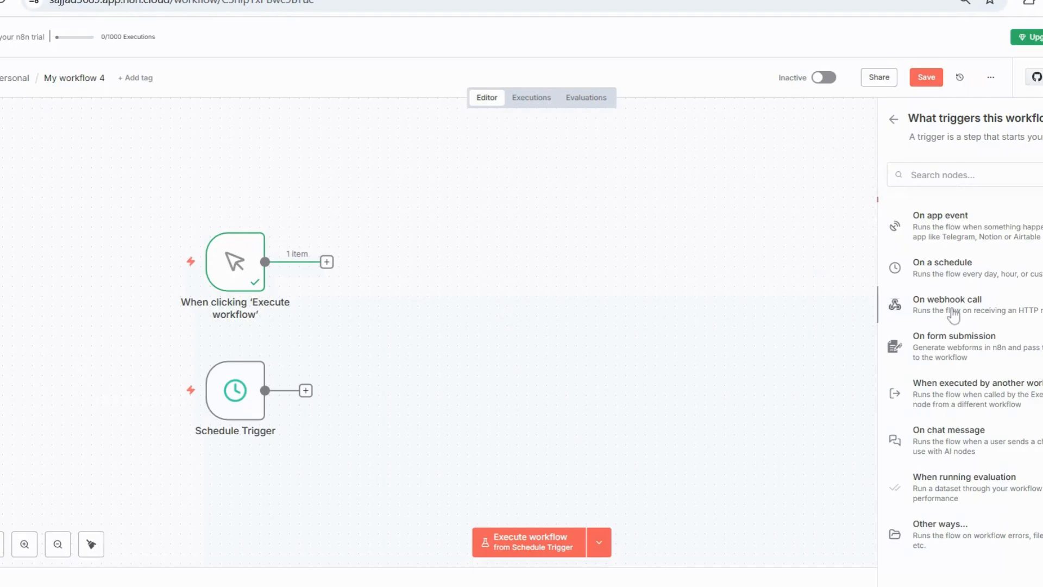
{"action": "left_click", "coordinate": [953, 315]}
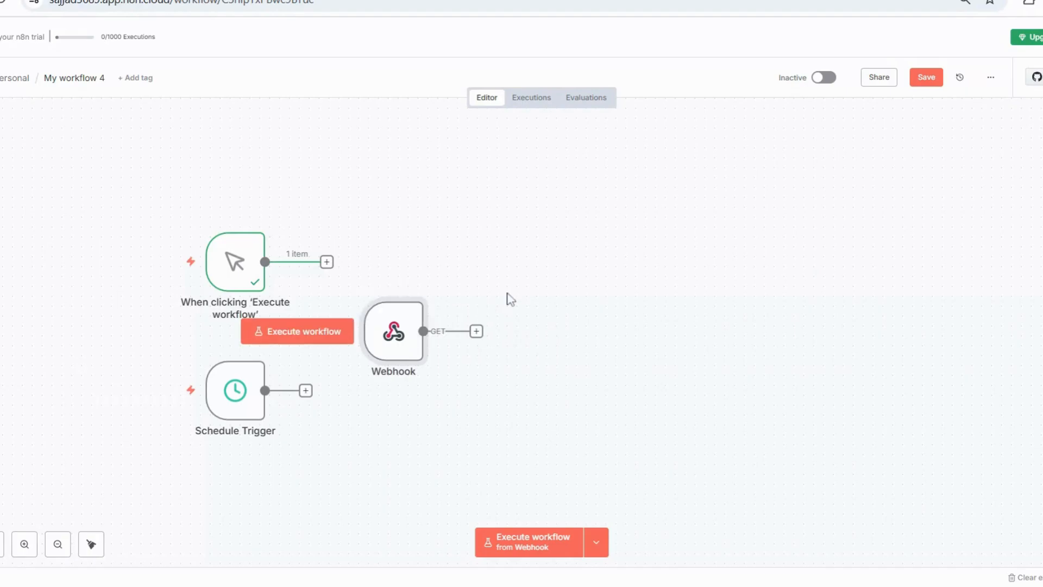
{"action": "left_click_drag", "start_coordinate": [396, 315], "coordinate": [373, 324]}
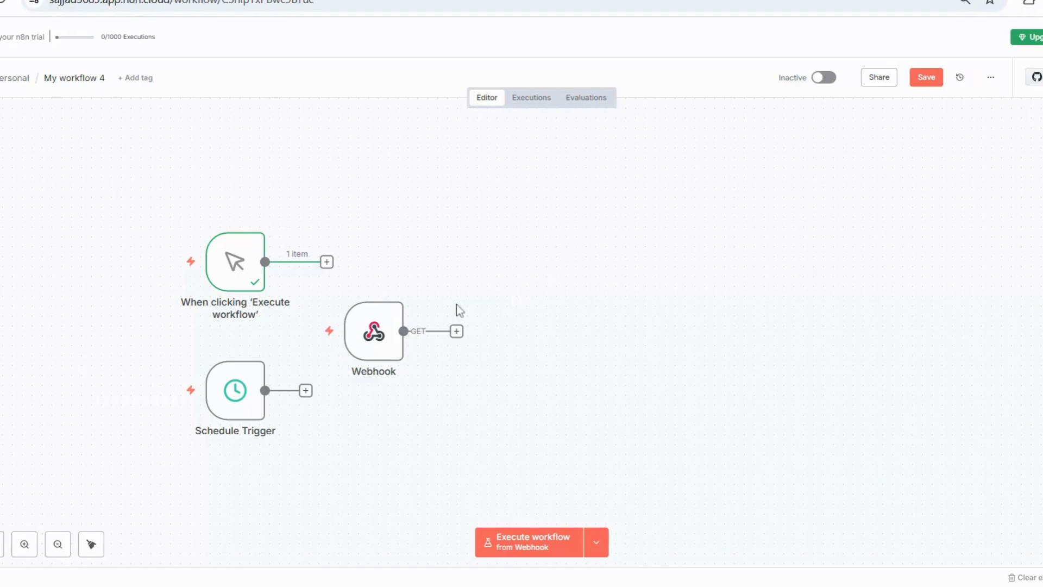
{"action": "mouse_move", "coordinate": [378, 337]}
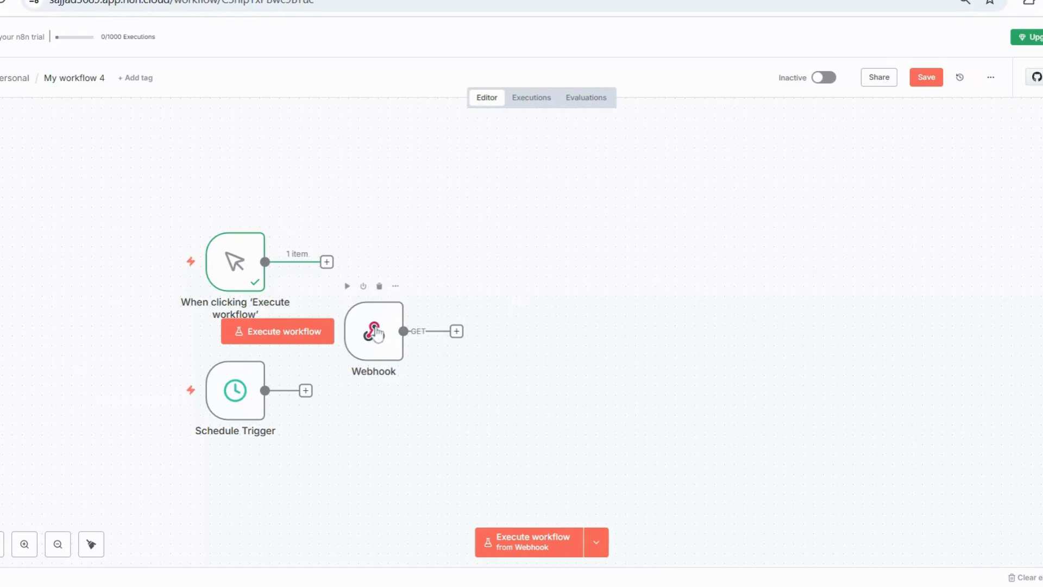
{"action": "left_click_drag", "start_coordinate": [392, 325], "coordinate": [382, 335]}
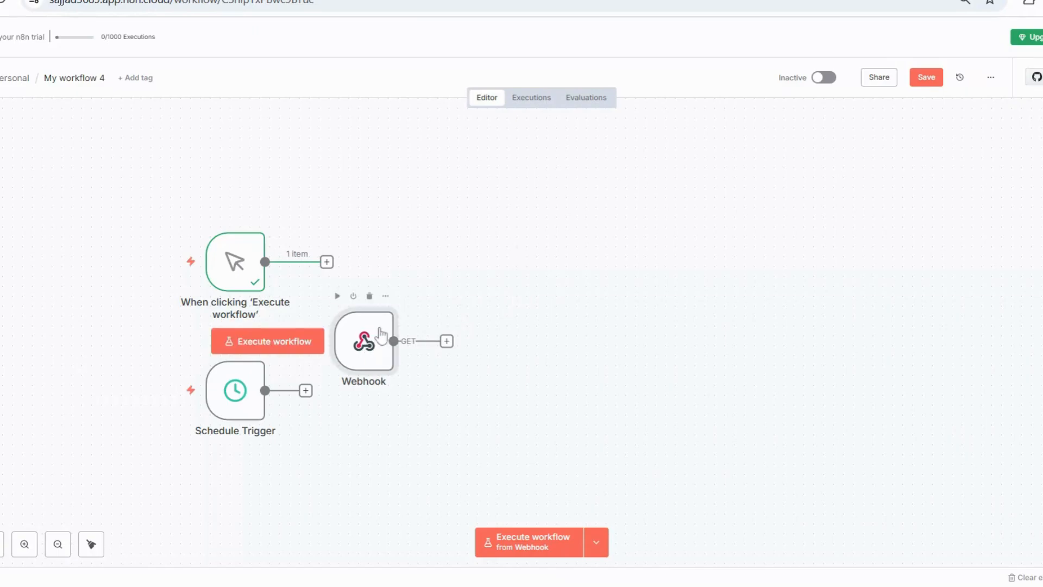
{"action": "double_click", "coordinate": [382, 335]}
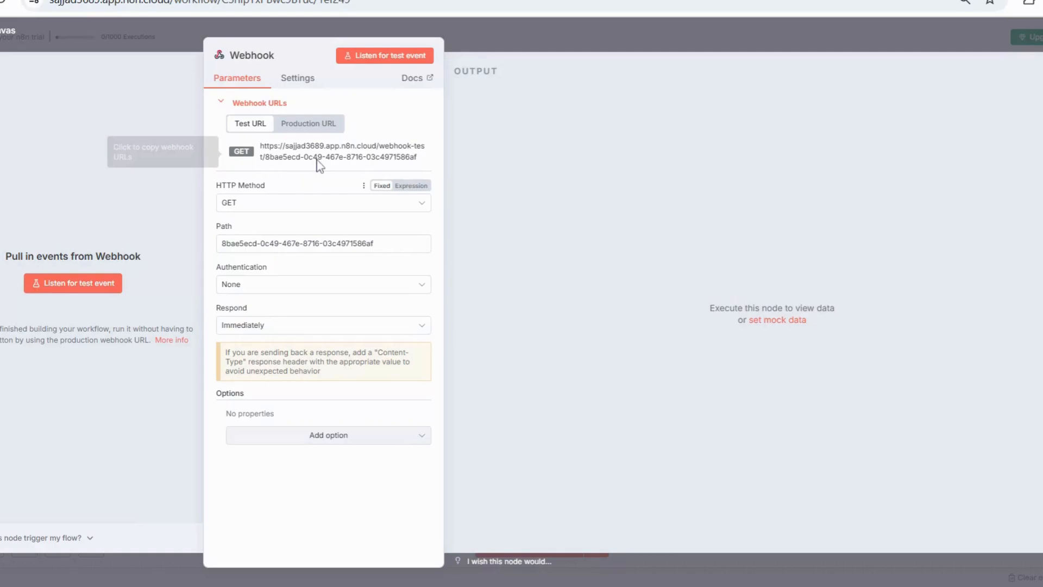
Examine the webhook's available HTTP methods and its path
{"action": "left_click", "coordinate": [303, 204]}
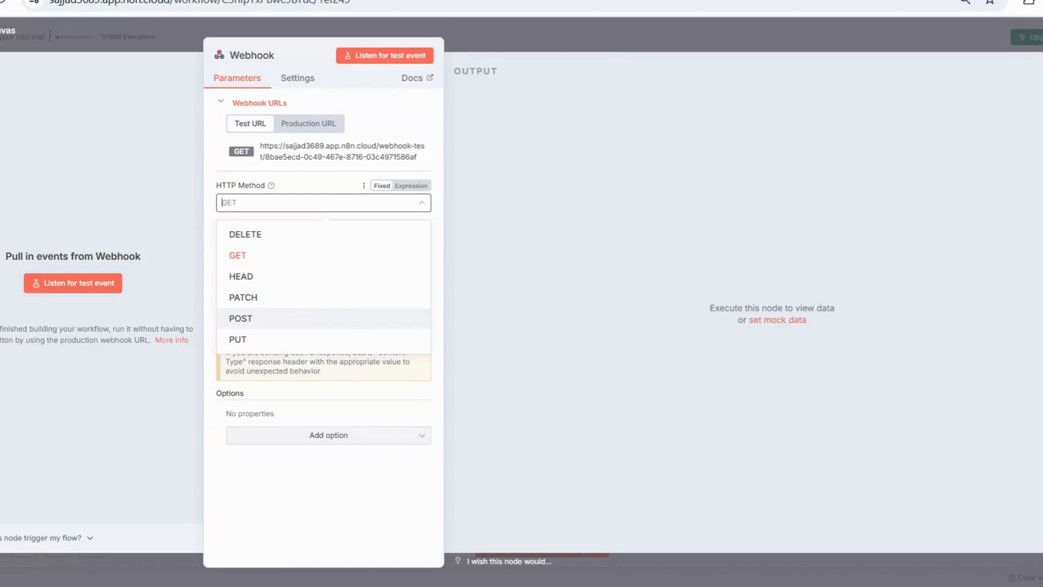
{"action": "left_click", "coordinate": [479, 295]}
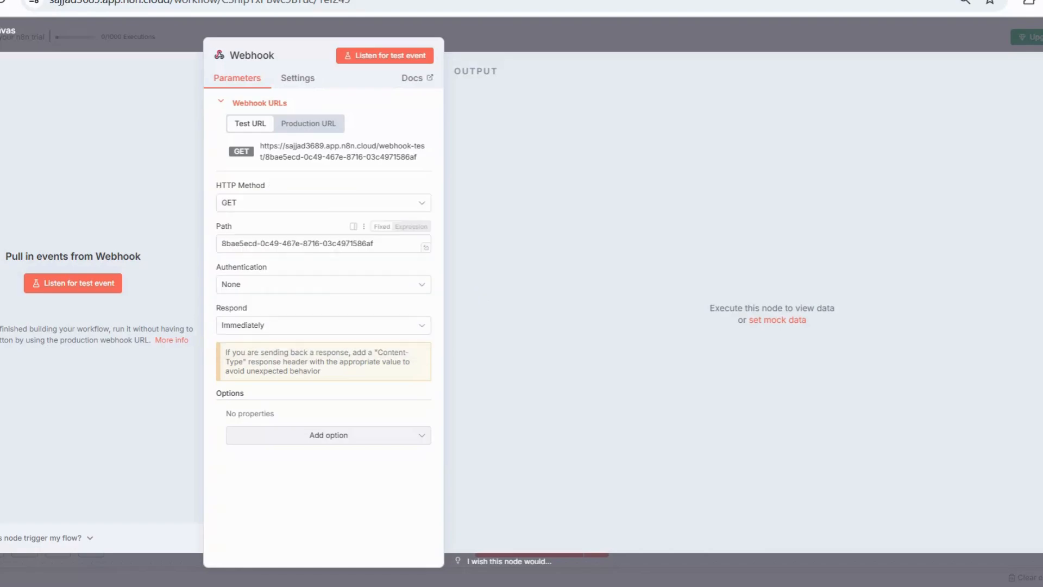
{"action": "double_click", "coordinate": [310, 243]}
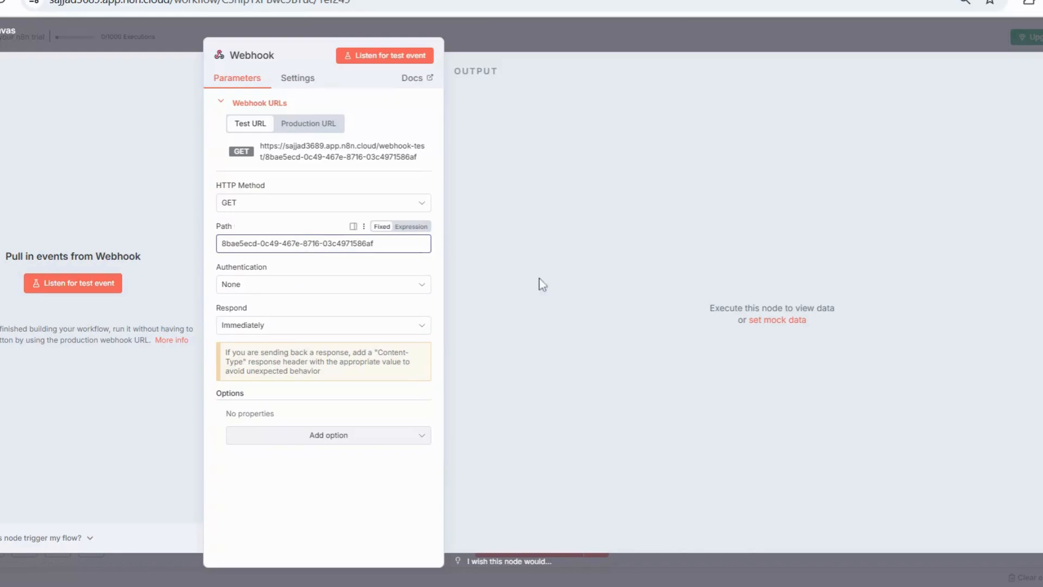
{"action": "key", "text": "ctrl+a"}
{"action": "left_click", "coordinate": [584, 262]}
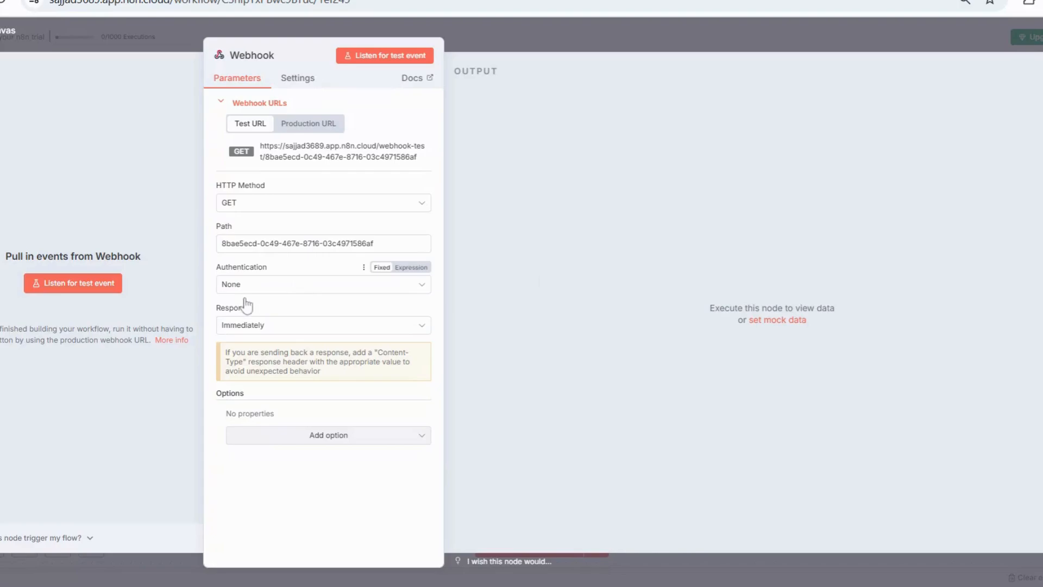
Set the webhook to respond using the 'Respond to Webhook' node, and move it between the manual and schedule triggers
{"action": "left_click", "coordinate": [297, 329]}
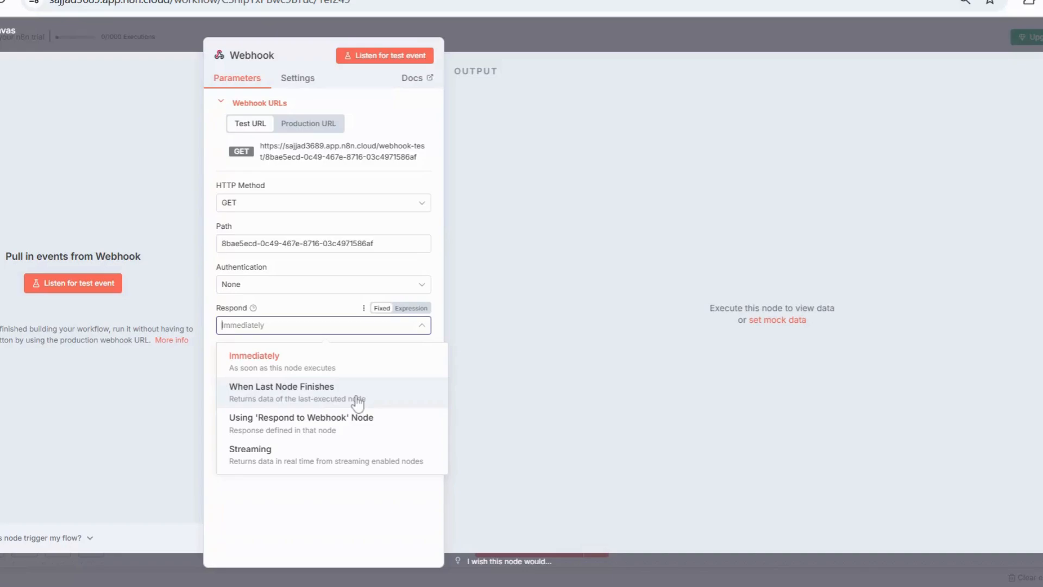
{"action": "left_click", "coordinate": [284, 425]}
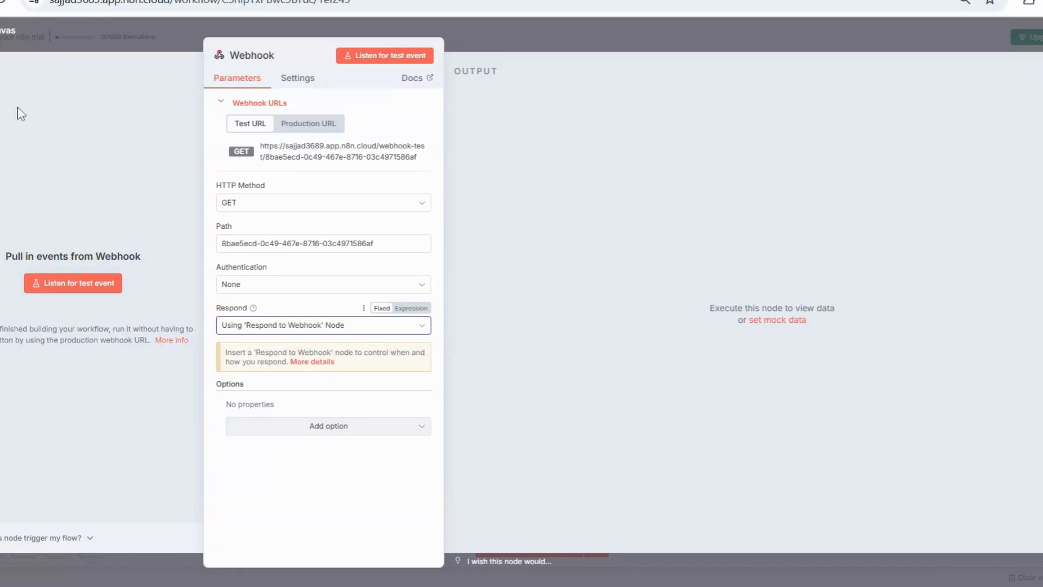
{"action": "left_click", "coordinate": [311, 341]}
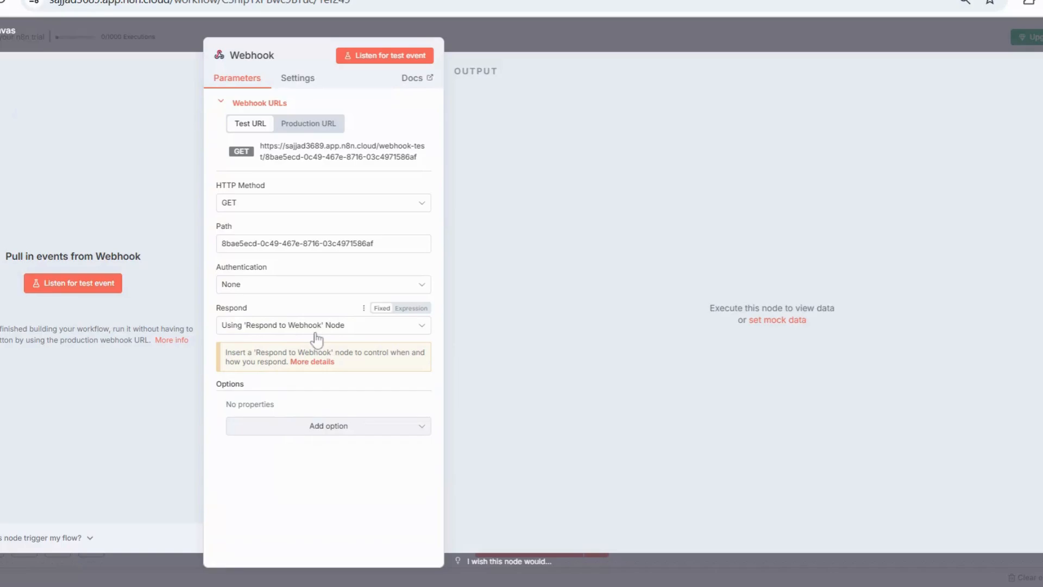
{"action": "left_click", "coordinate": [318, 328]}
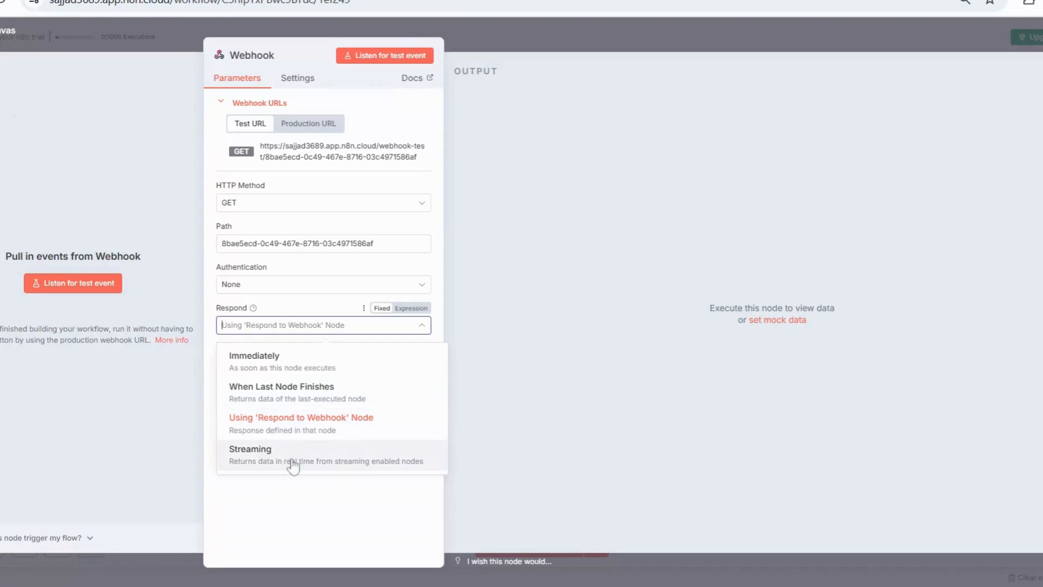
{"action": "left_click", "coordinate": [37, 105]}
{"action": "left_click_drag", "start_coordinate": [362, 343], "coordinate": [253, 323]}
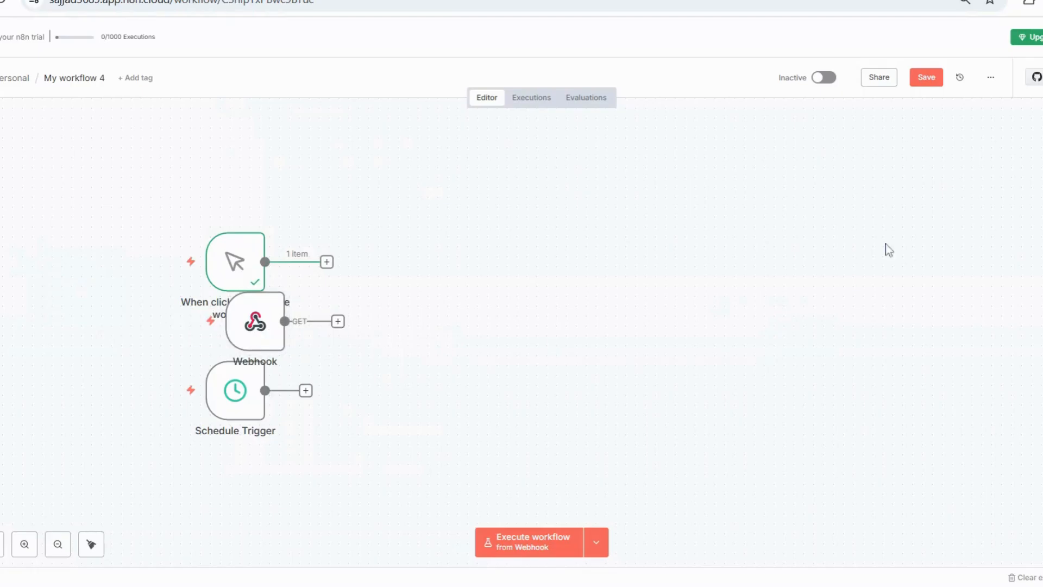
Add an "On form submission" trigger to the workflow and collapse its form URLs
{"action": "key", "text": "Tab"}
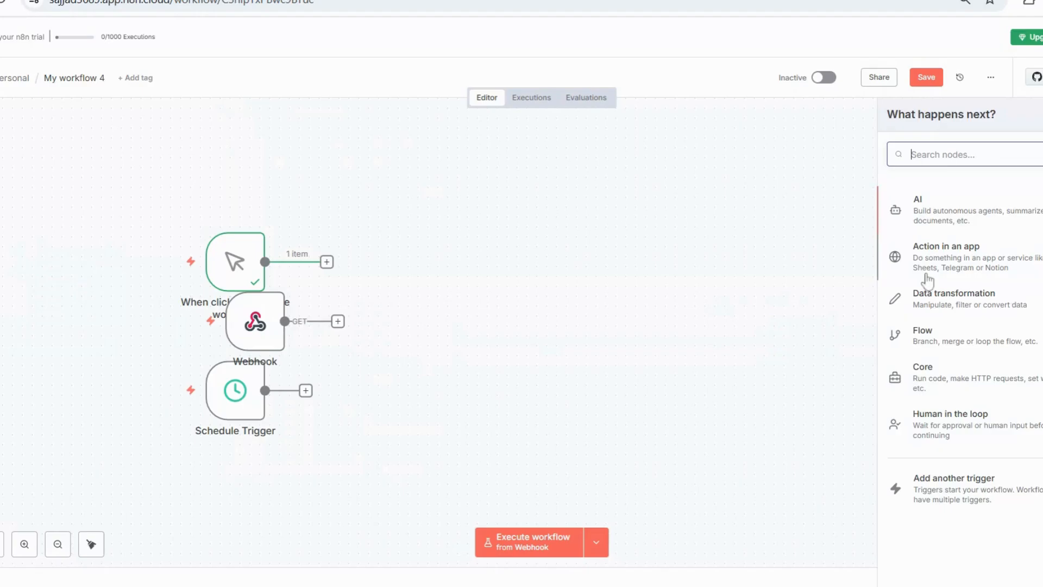
{"action": "left_click", "coordinate": [927, 277]}
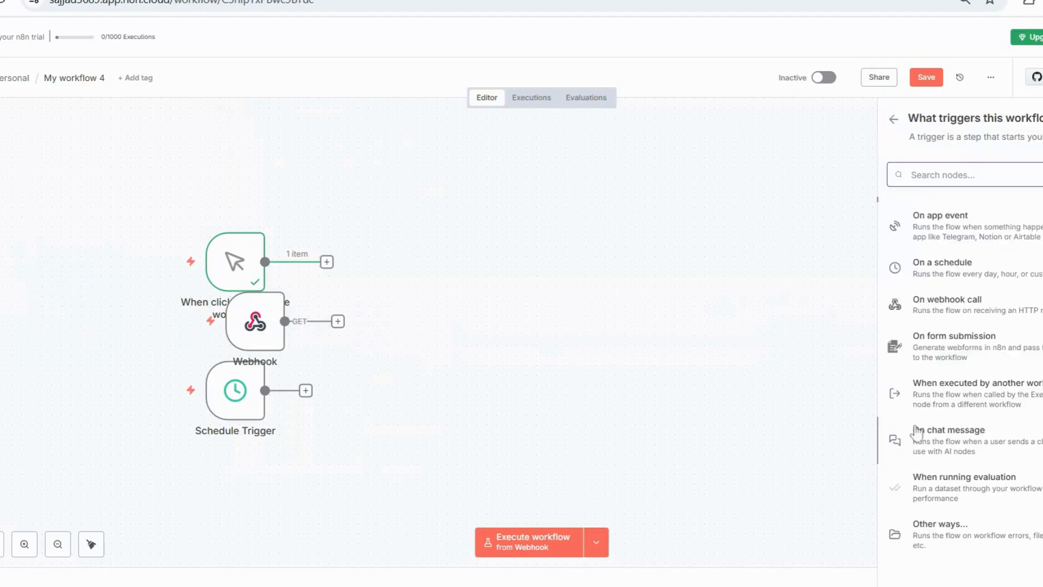
{"action": "left_click", "coordinate": [935, 348]}
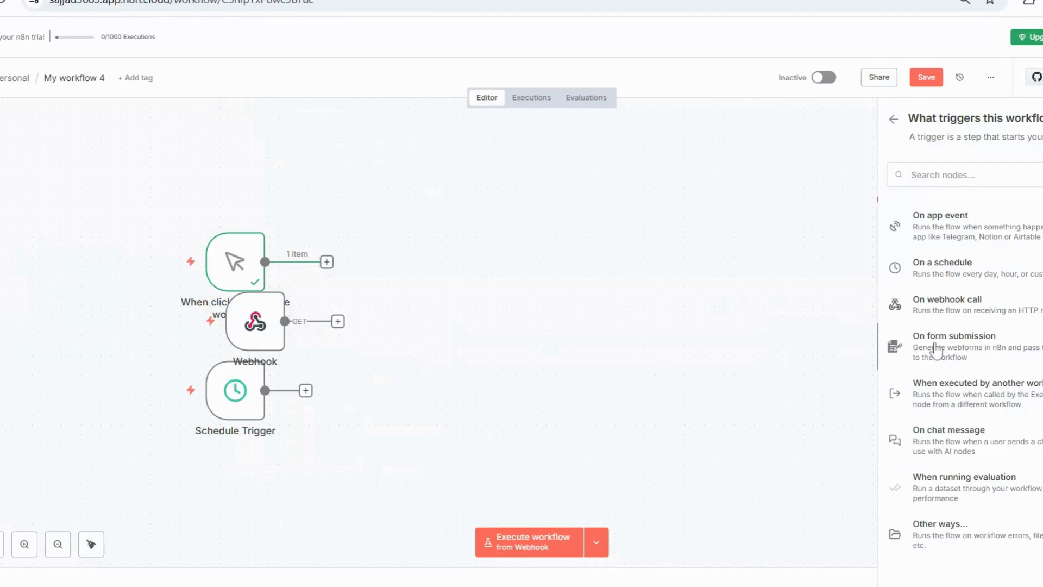
{"action": "left_click", "coordinate": [935, 349]}
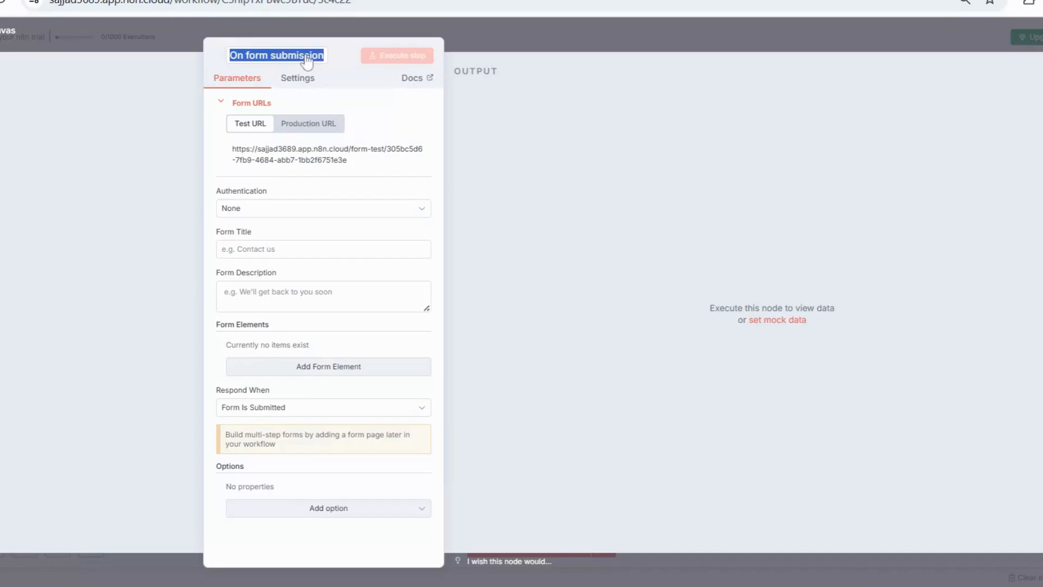
{"action": "left_click", "coordinate": [353, 103]}
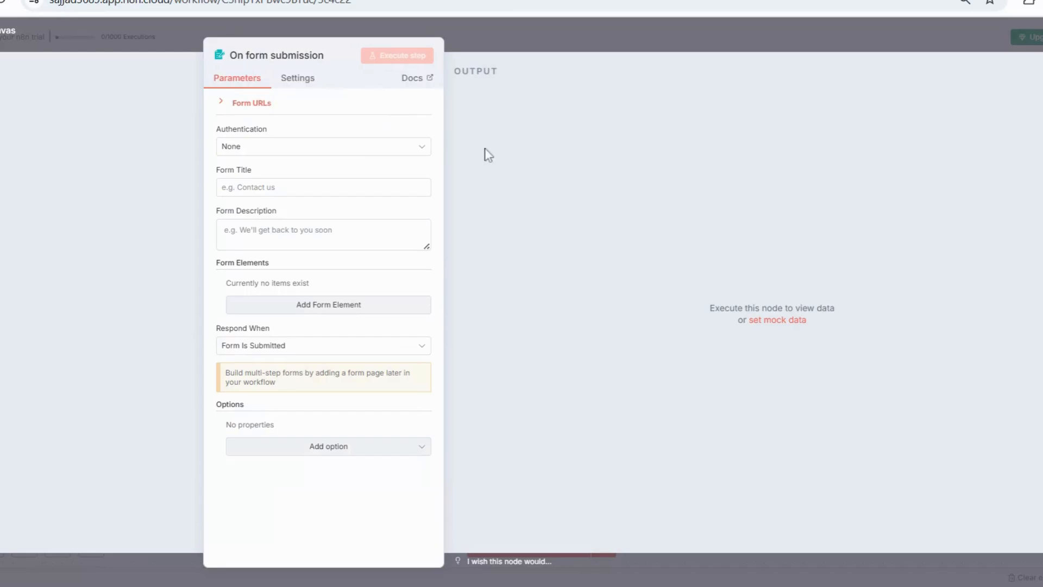
Title the form "Review" and enter "yyyyy" as its description
{"action": "left_click", "coordinate": [280, 187]}
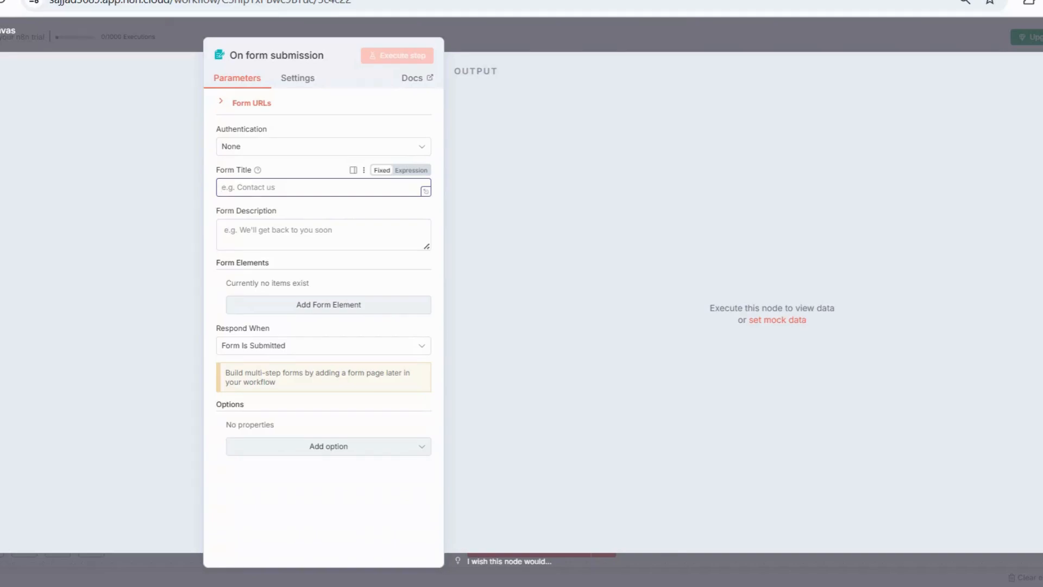
{"action": "type", "text": "R"}
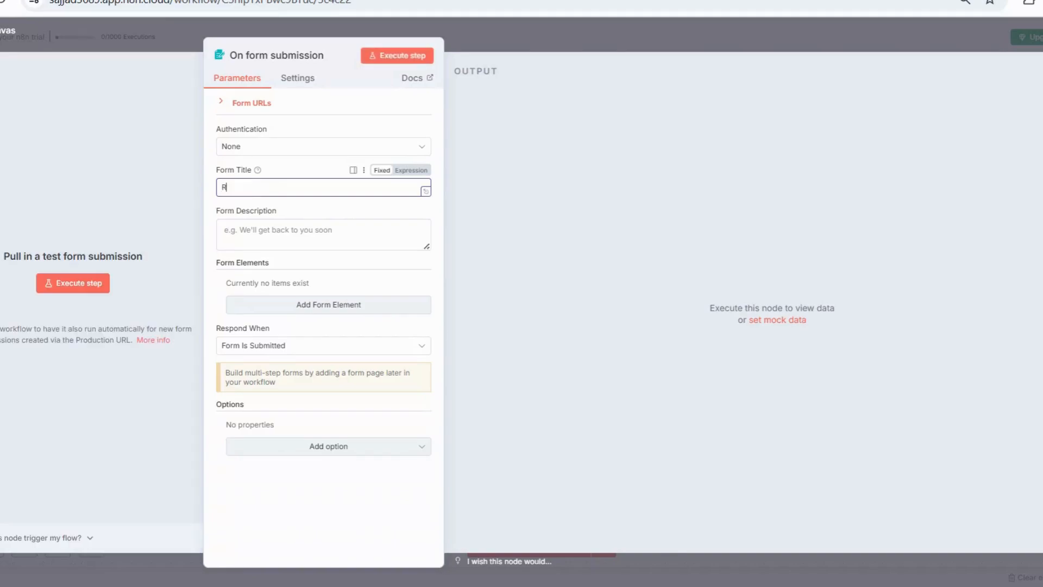
{"action": "type", "text": "eview"}
{"action": "left_click", "coordinate": [245, 233]}
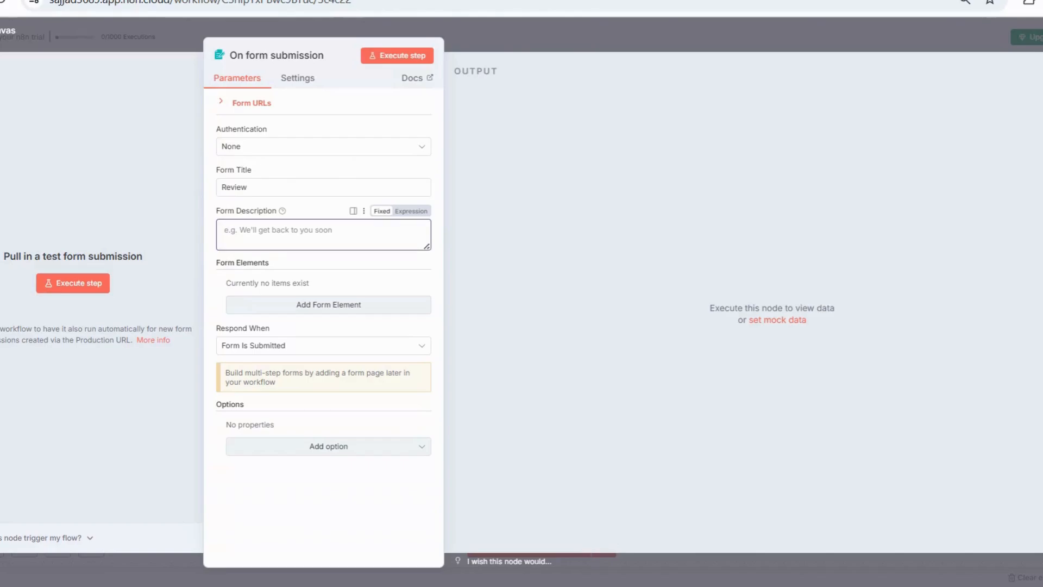
{"action": "type", "text": "y"}
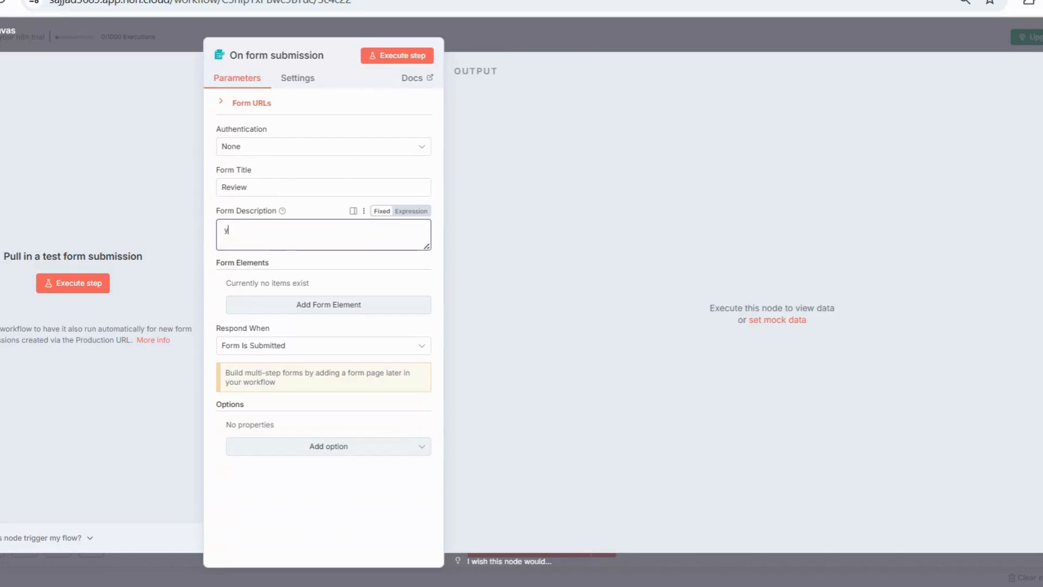
{"action": "type", "text": "yyyy"}
Add a text form element with the field name "Name" and make it required
{"action": "left_click", "coordinate": [330, 305]}
{"action": "type", "text": "N"}
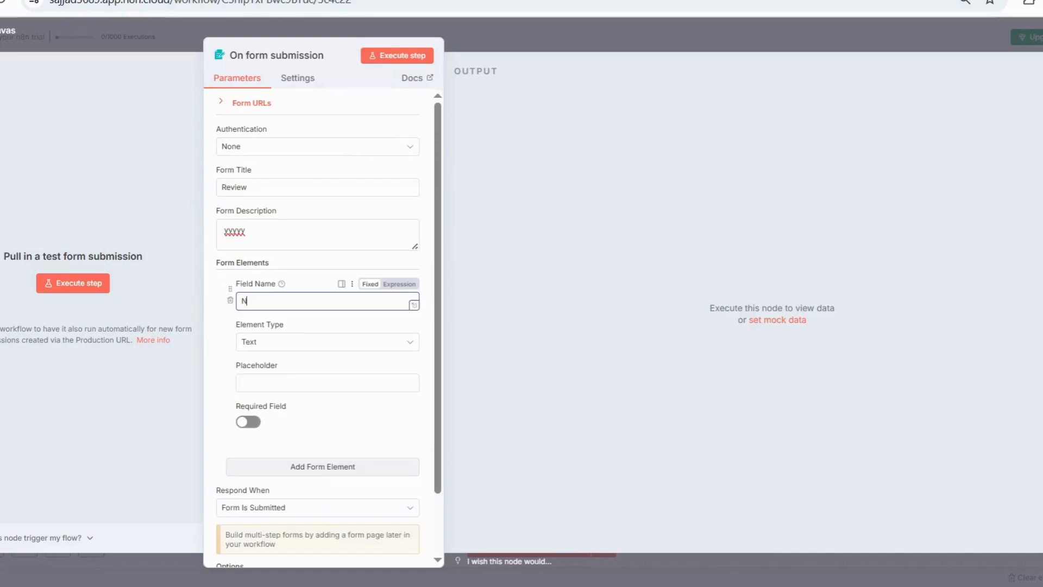
{"action": "type", "text": "ame"}
{"action": "left_click", "coordinate": [248, 421]}
{"action": "scroll", "coordinate": [275, 400], "scroll_direction": "down", "scroll_amount": 1}
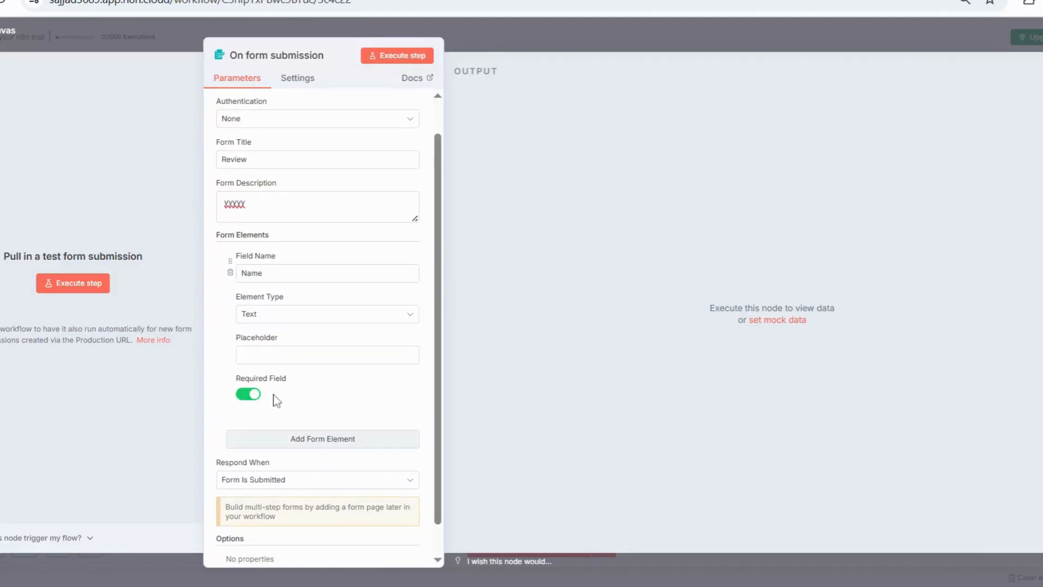
Add a second form element of type Textarea with the field name "What is your hobby"
{"action": "left_click", "coordinate": [323, 438]}
{"action": "scroll", "coordinate": [326, 391], "scroll_direction": "down", "scroll_amount": 1}
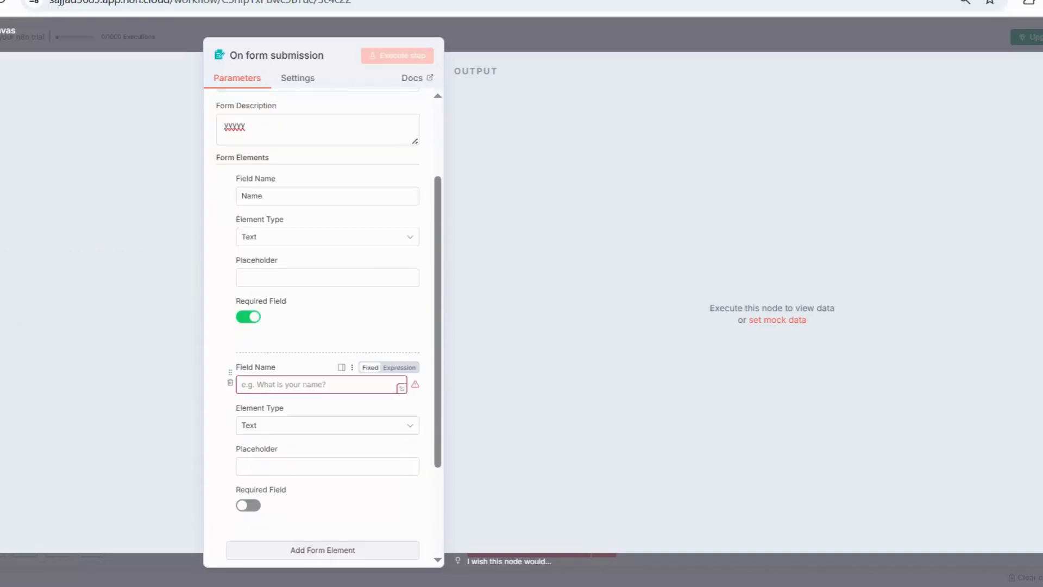
{"action": "scroll", "coordinate": [329, 355], "scroll_direction": "down", "scroll_amount": 2}
{"action": "left_click", "coordinate": [329, 355]}
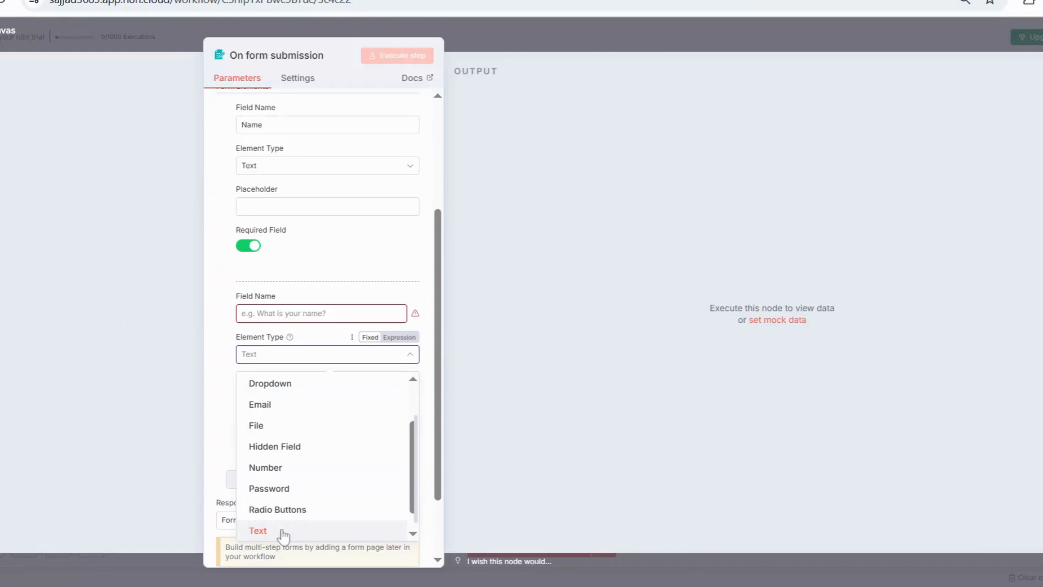
{"action": "scroll", "coordinate": [282, 535], "scroll_direction": "down", "scroll_amount": 1}
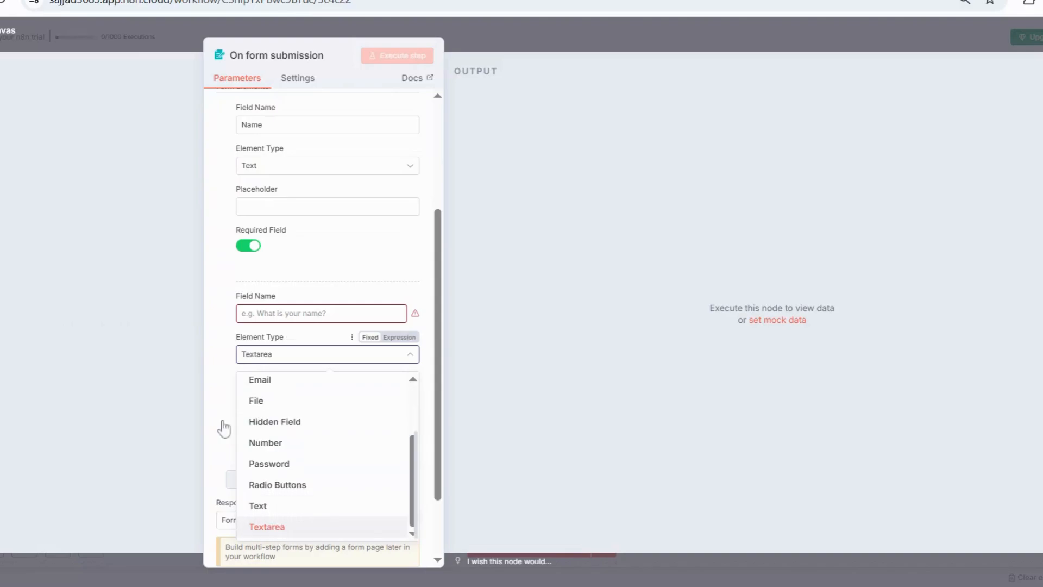
{"action": "left_click", "coordinate": [222, 427]}
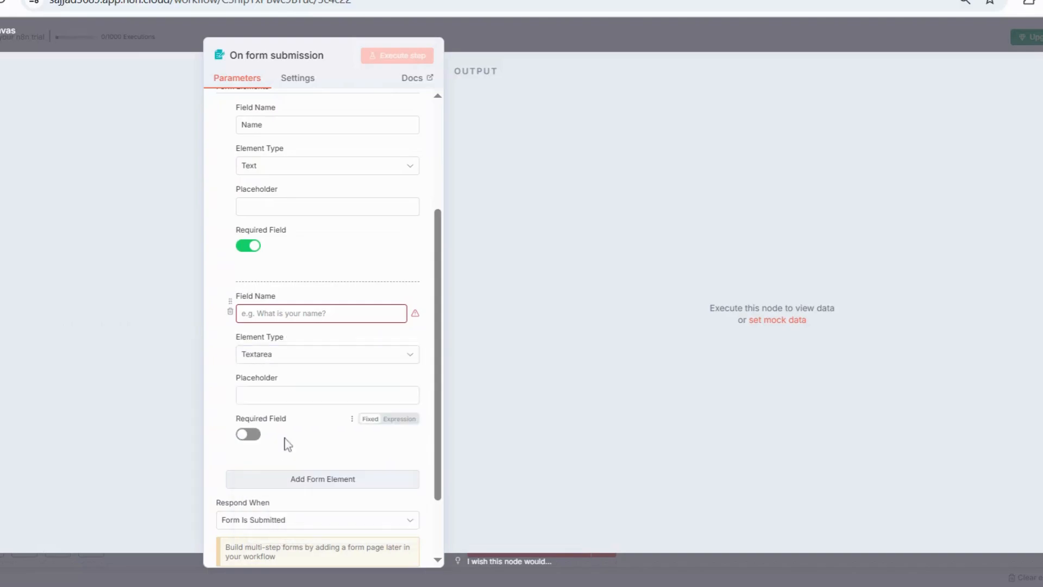
{"action": "scroll", "coordinate": [266, 146], "scroll_direction": "up", "scroll_amount": 3}
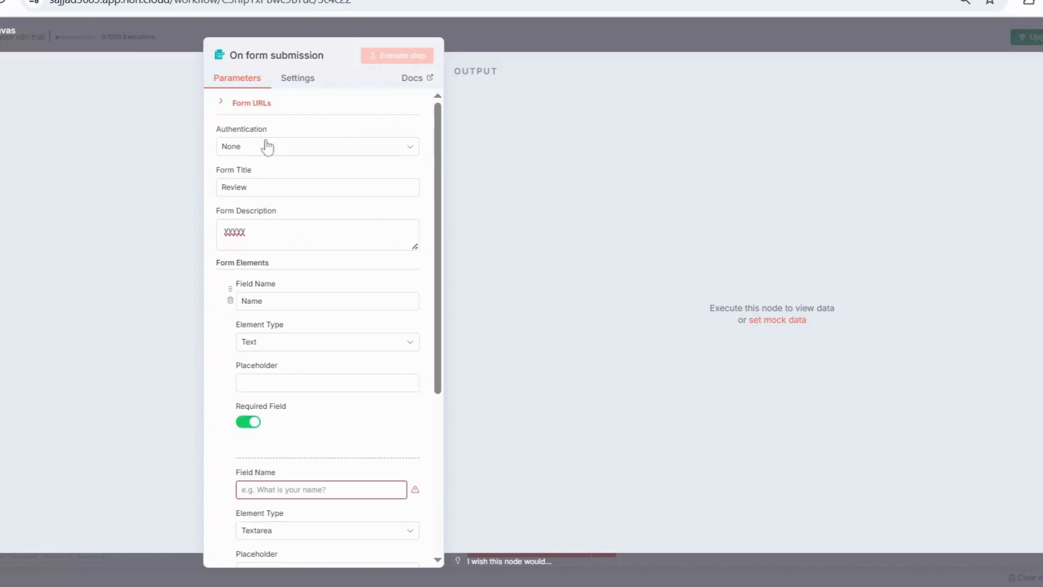
{"action": "scroll", "coordinate": [323, 326], "scroll_direction": "down", "scroll_amount": 3}
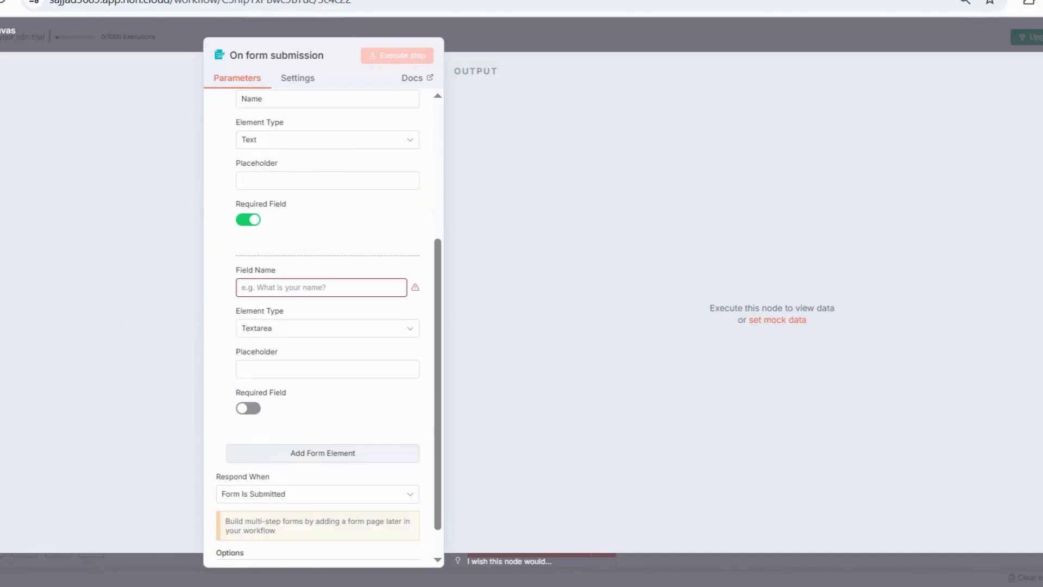
{"action": "scroll", "coordinate": [246, 156], "scroll_direction": "up", "scroll_amount": 3}
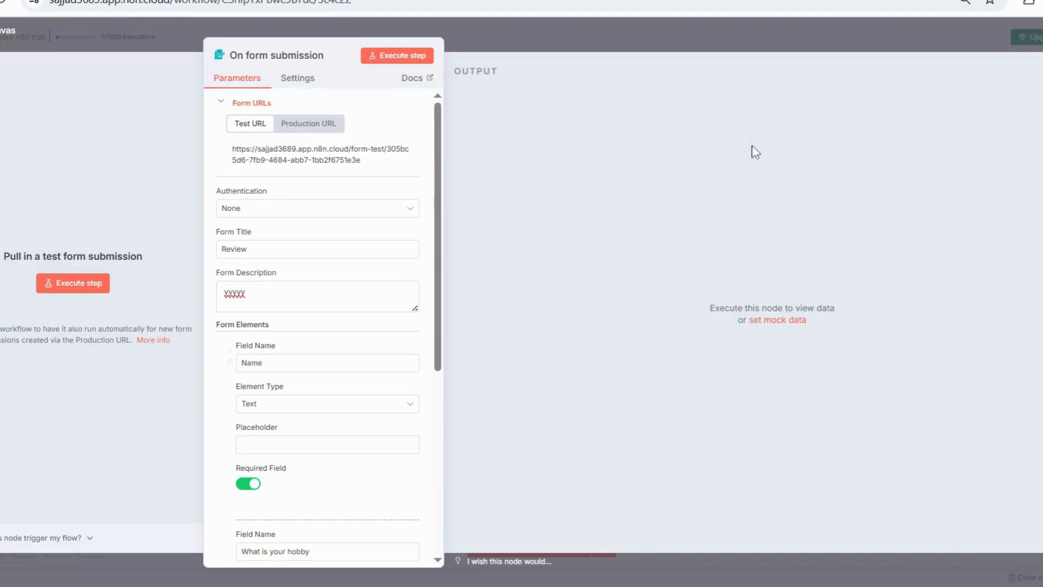
Copy the form's test URL, execute the form trigger with a test submission, and return to the canvas
{"action": "left_click", "coordinate": [291, 162]}
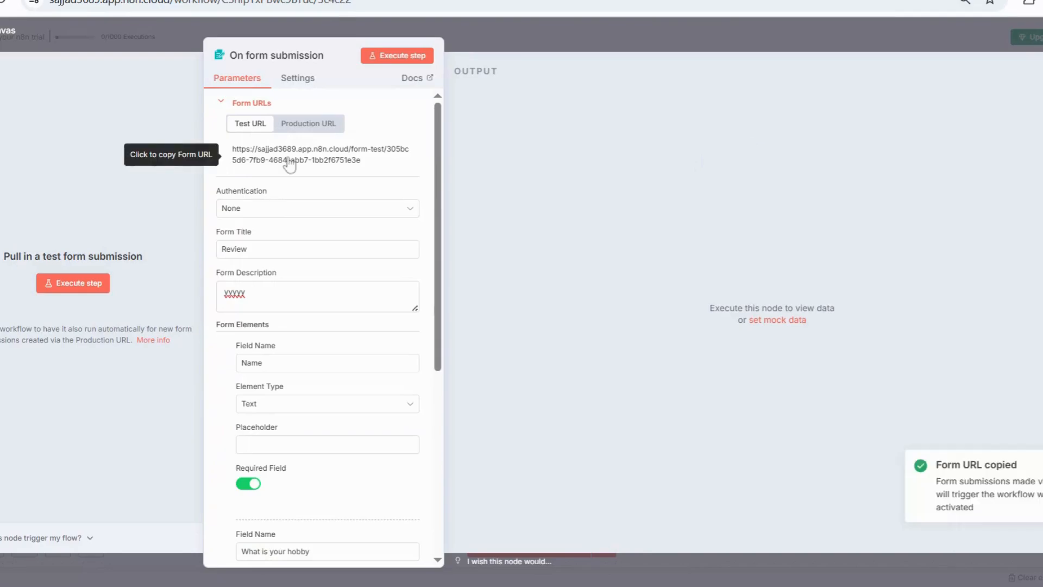
{"action": "left_click", "coordinate": [391, 60]}
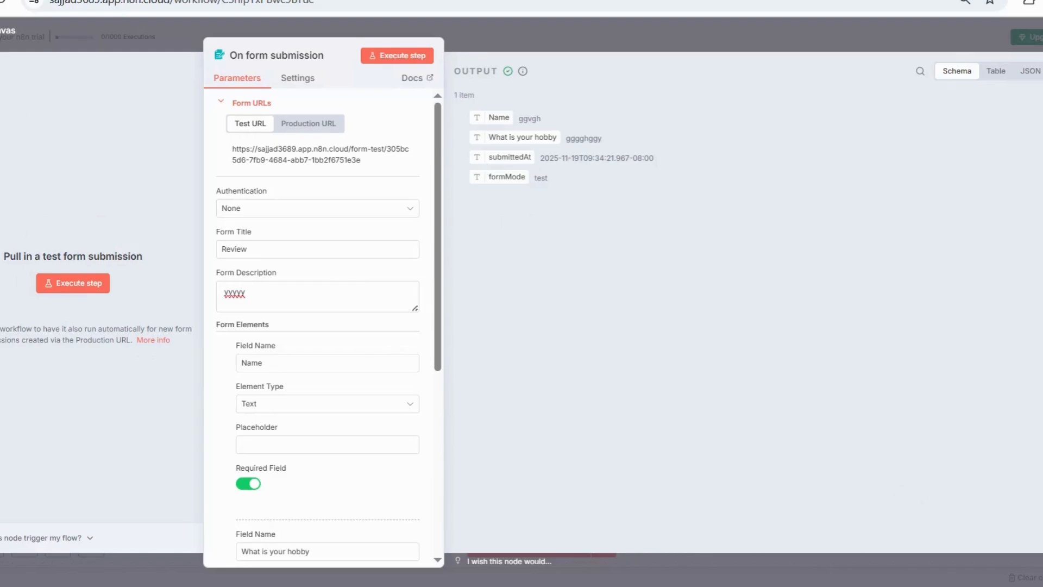
{"action": "key", "text": "Escape"}
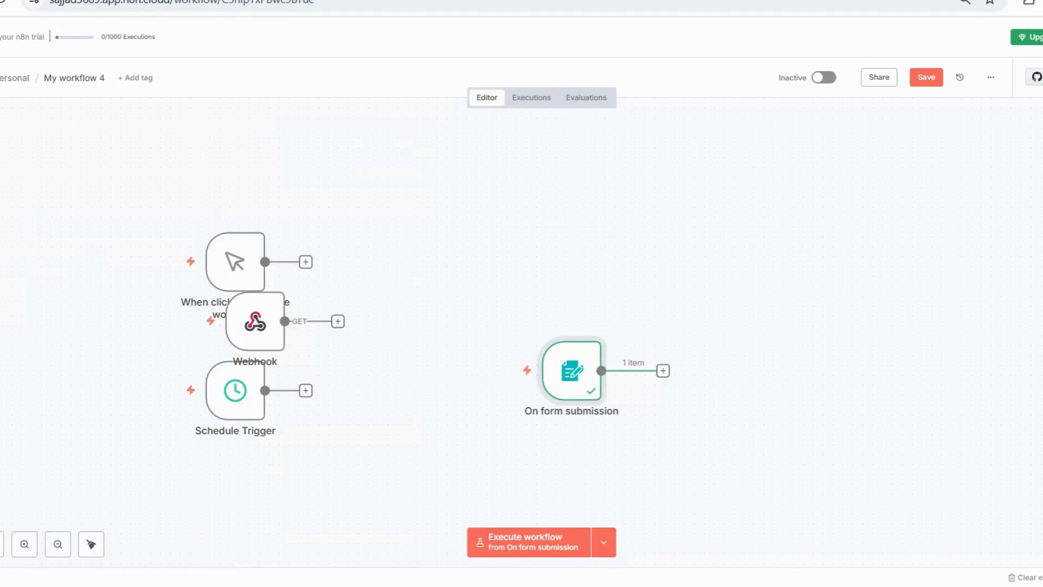
Add a "When executed by another workflow" trigger and shift it slightly left toward the form submission node
{"action": "key", "text": "Tab"}
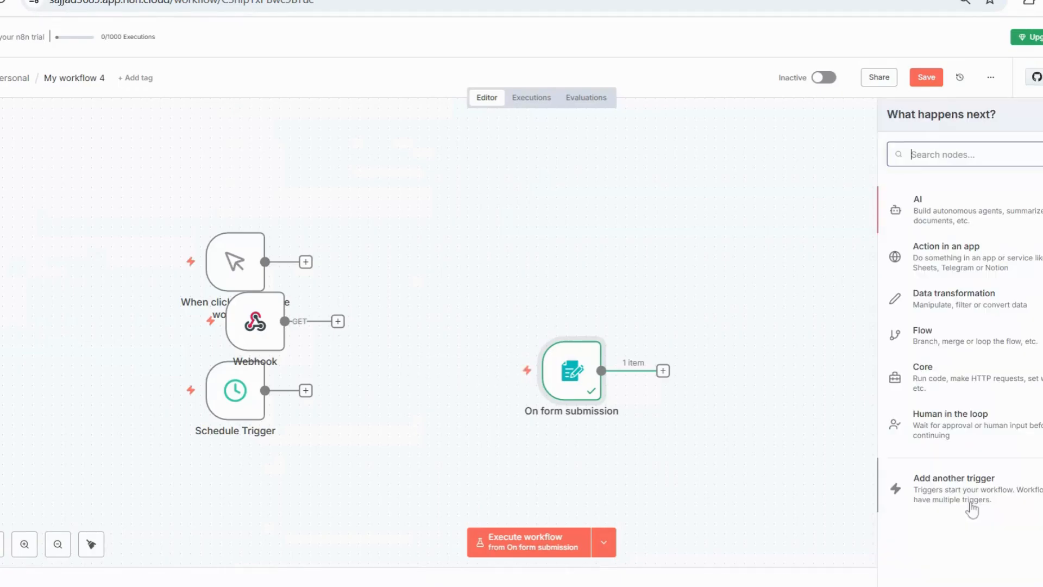
{"action": "left_click", "coordinate": [970, 505]}
{"action": "scroll", "coordinate": [954, 423], "scroll_direction": "down", "scroll_amount": 1}
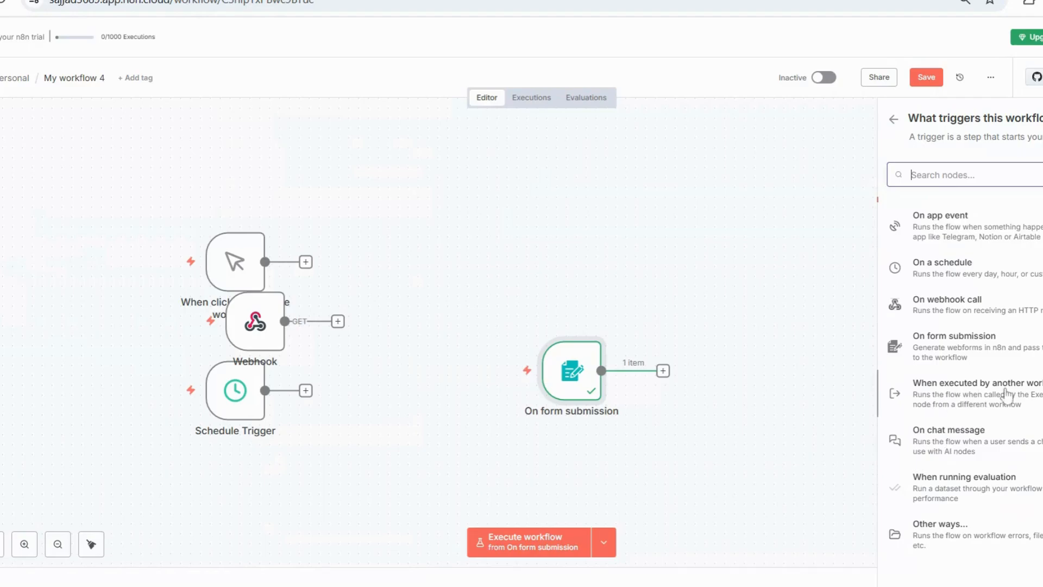
{"action": "left_click", "coordinate": [980, 396]}
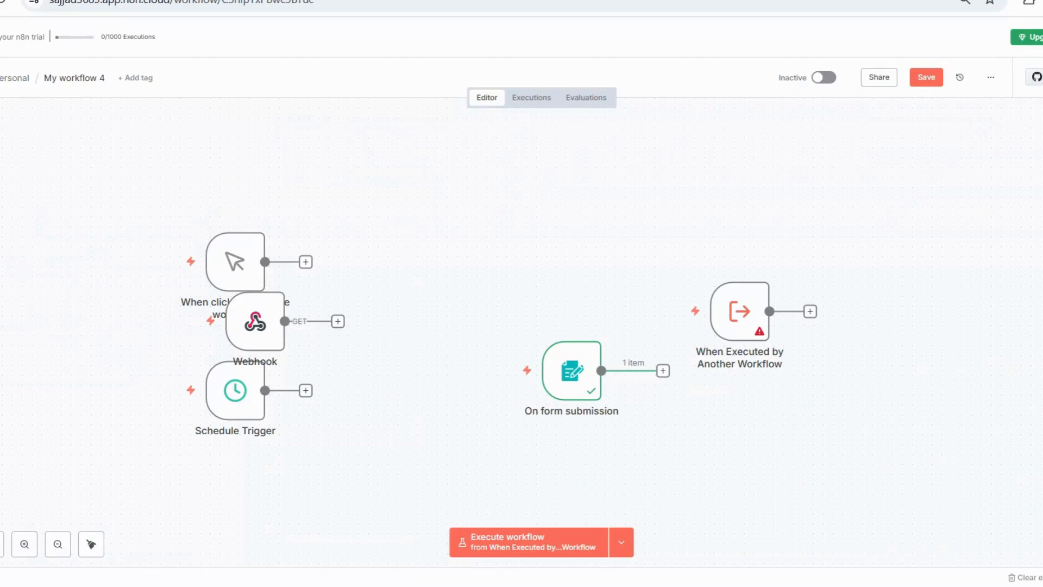
{"action": "mouse_move", "coordinate": [733, 330]}
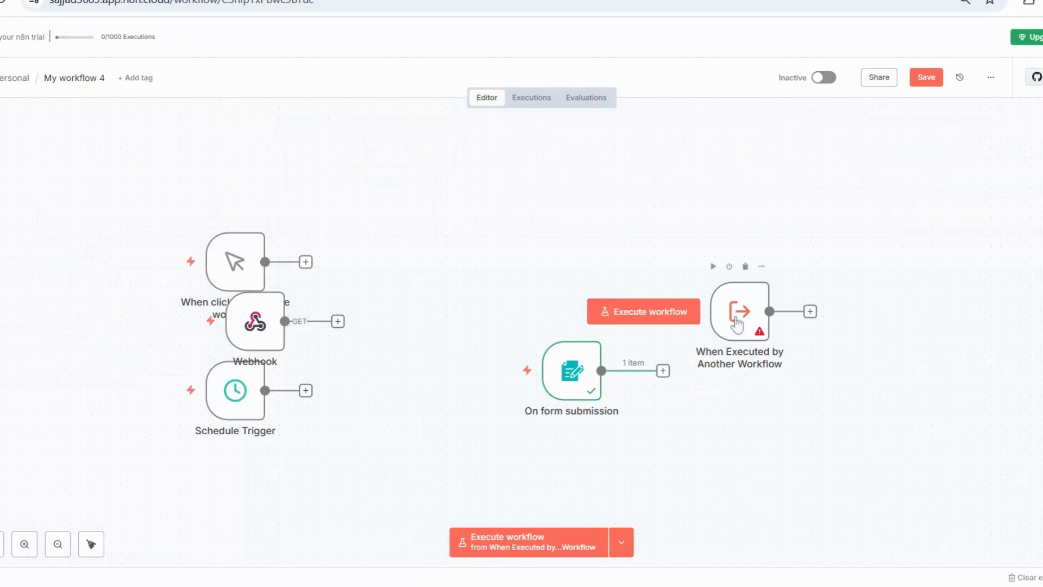
{"action": "left_click_drag", "start_coordinate": [737, 325], "coordinate": [705, 327]}
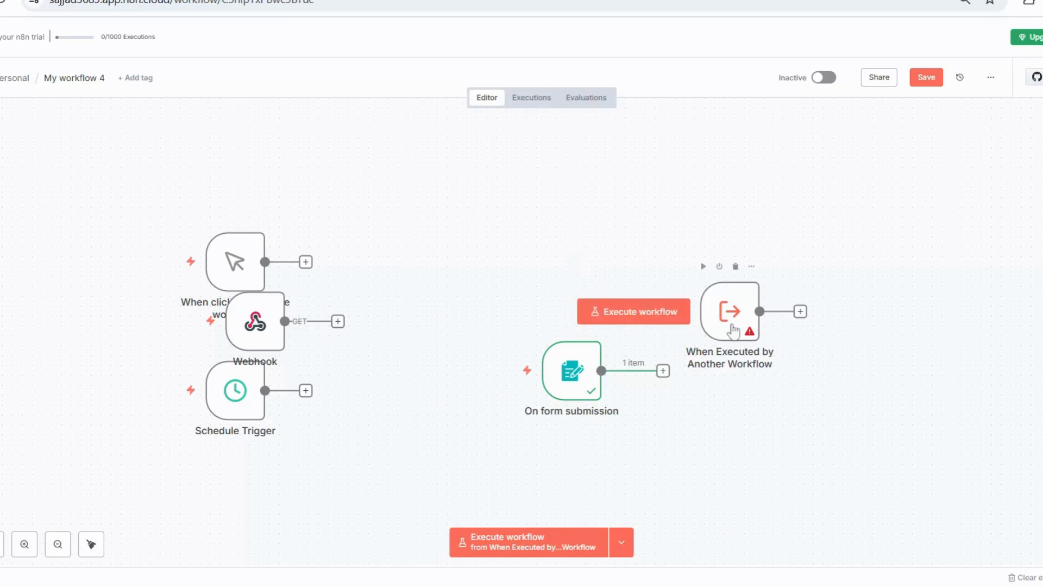
Move the "When Executed by Another Workflow" node to the open area above, between the manual trigger and the form submission node
{"action": "left_click_drag", "start_coordinate": [716, 326], "coordinate": [518, 287]}
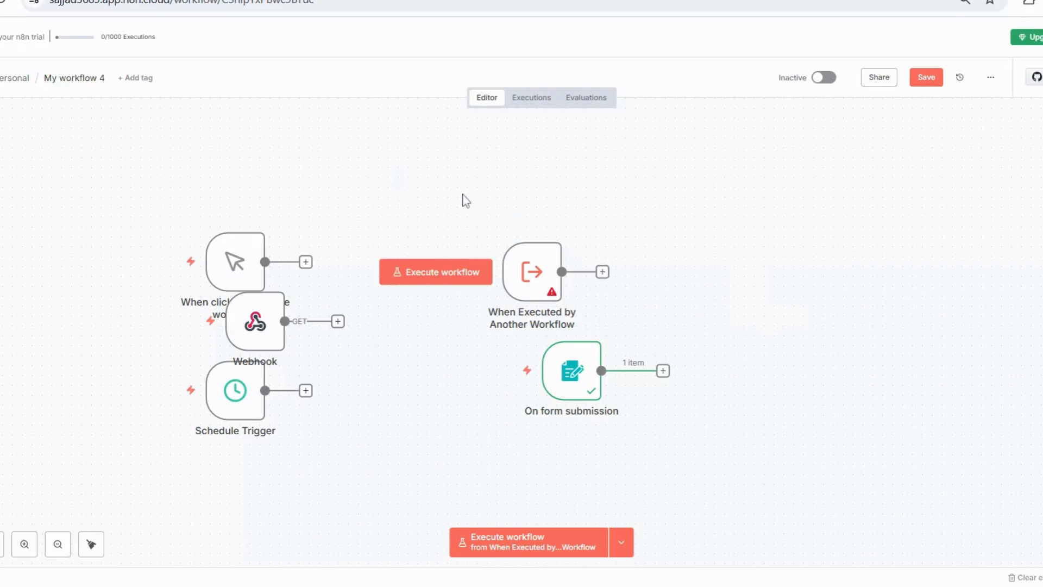
{"action": "left_click_drag", "start_coordinate": [453, 196], "coordinate": [501, 276]}
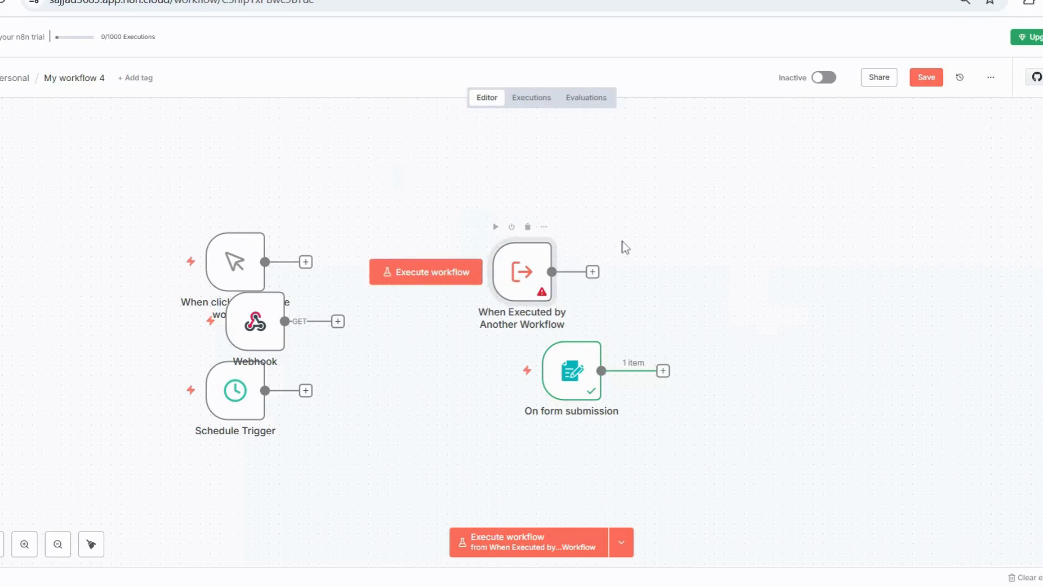
{"action": "left_click", "coordinate": [454, 196]}
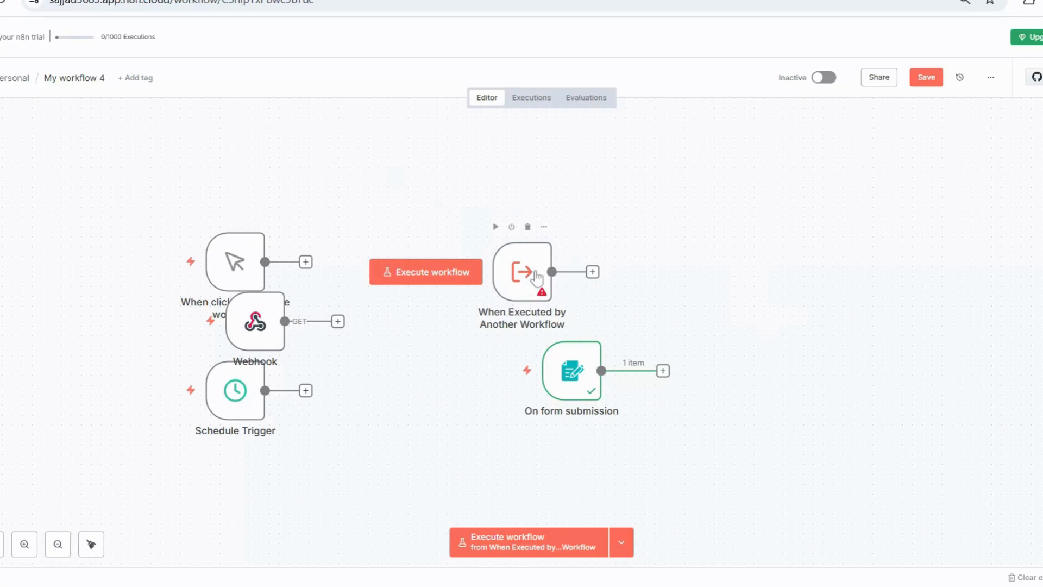
{"action": "left_click_drag", "start_coordinate": [537, 278], "coordinate": [458, 248]}
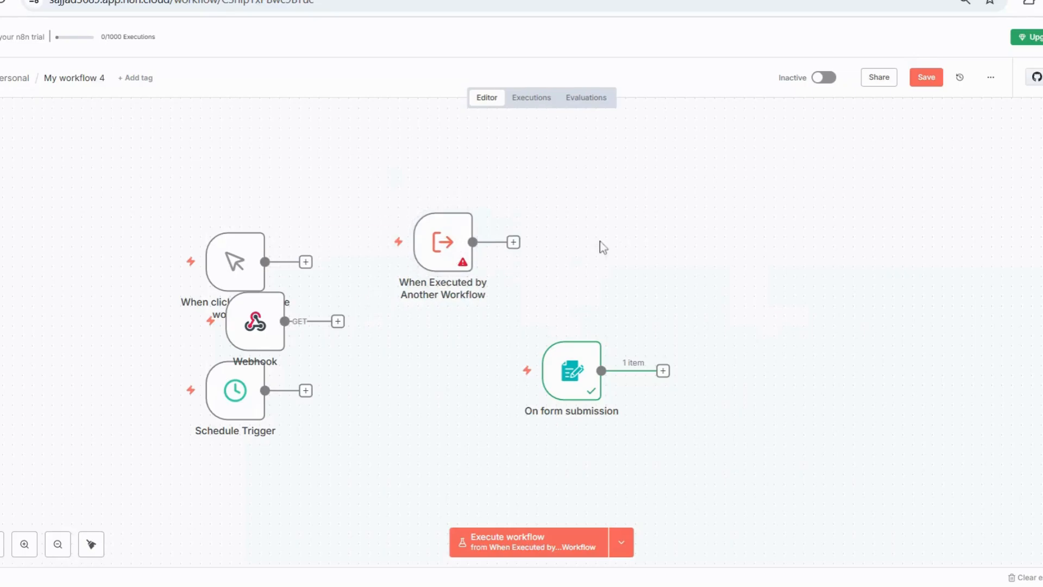
{"action": "mouse_move", "coordinate": [390, 260]}
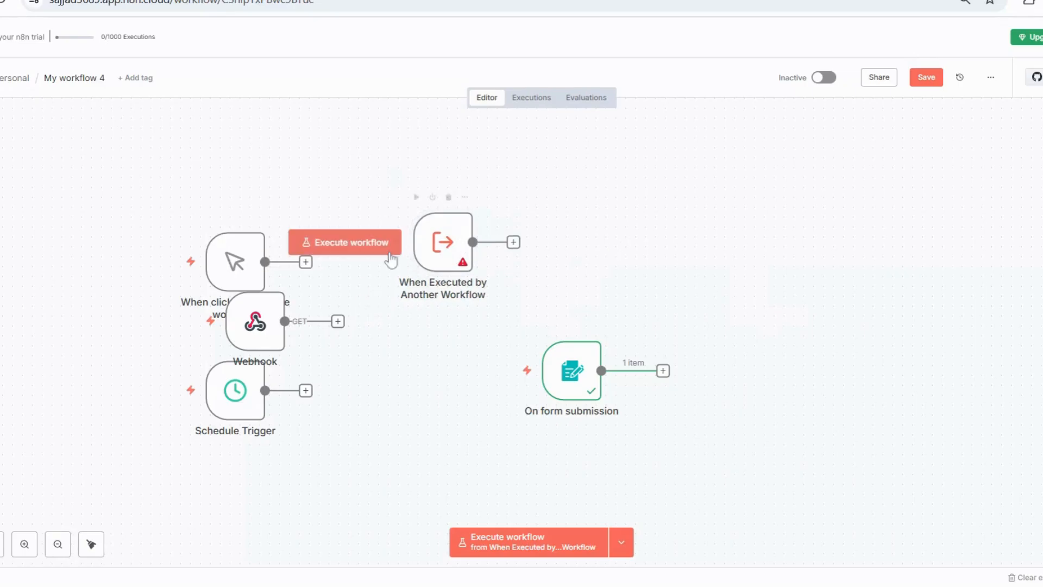
{"action": "left_click_drag", "start_coordinate": [359, 143], "coordinate": [641, 352]}
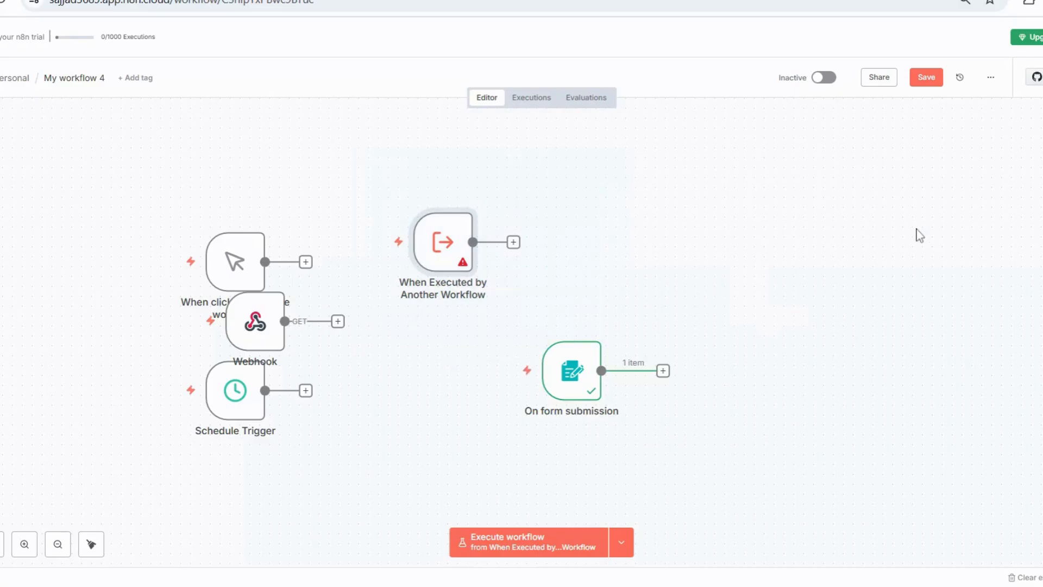
Add an "On chat message" trigger, then space out the Webhook node and place the chat trigger below it
{"action": "key", "text": "Tab"}
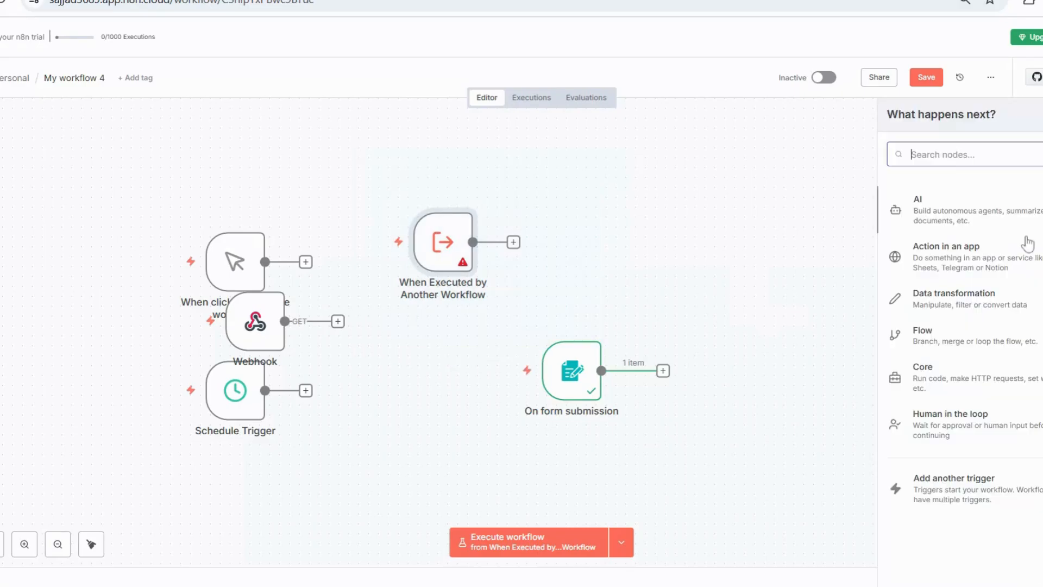
{"action": "left_click", "coordinate": [977, 493]}
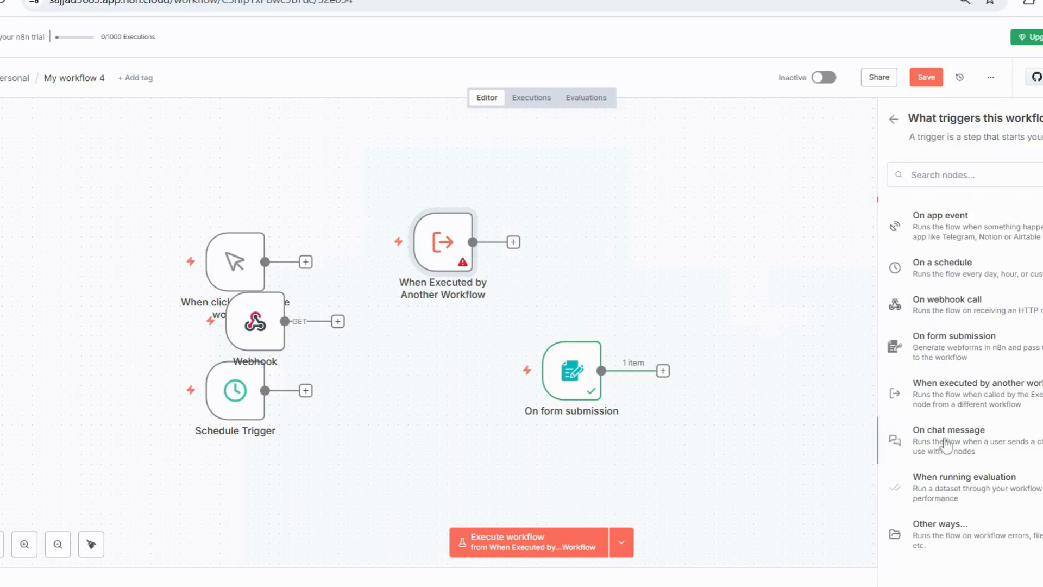
{"action": "left_click", "coordinate": [946, 444]}
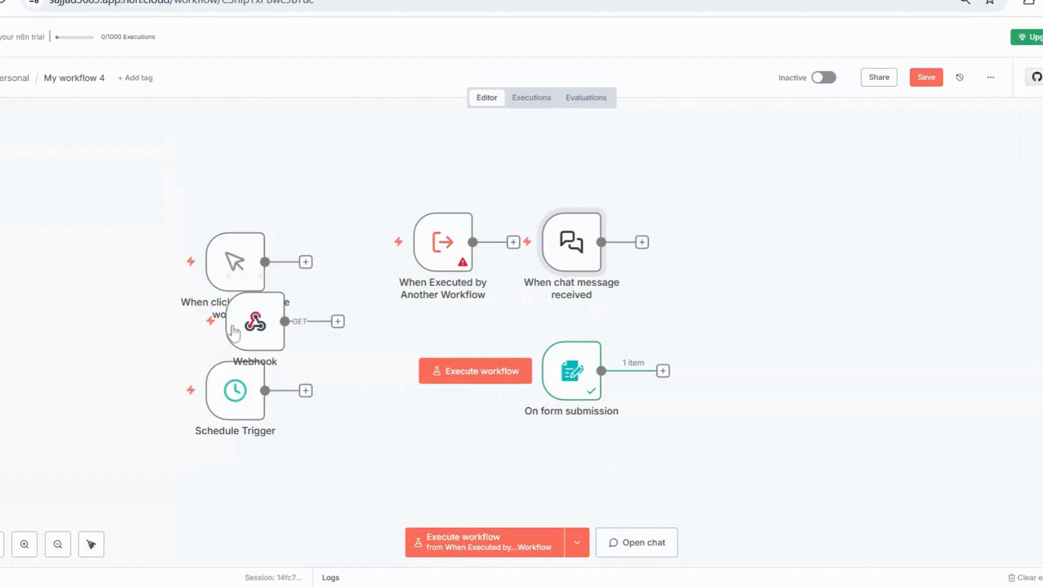
{"action": "left_click_drag", "start_coordinate": [239, 323], "coordinate": [359, 353]}
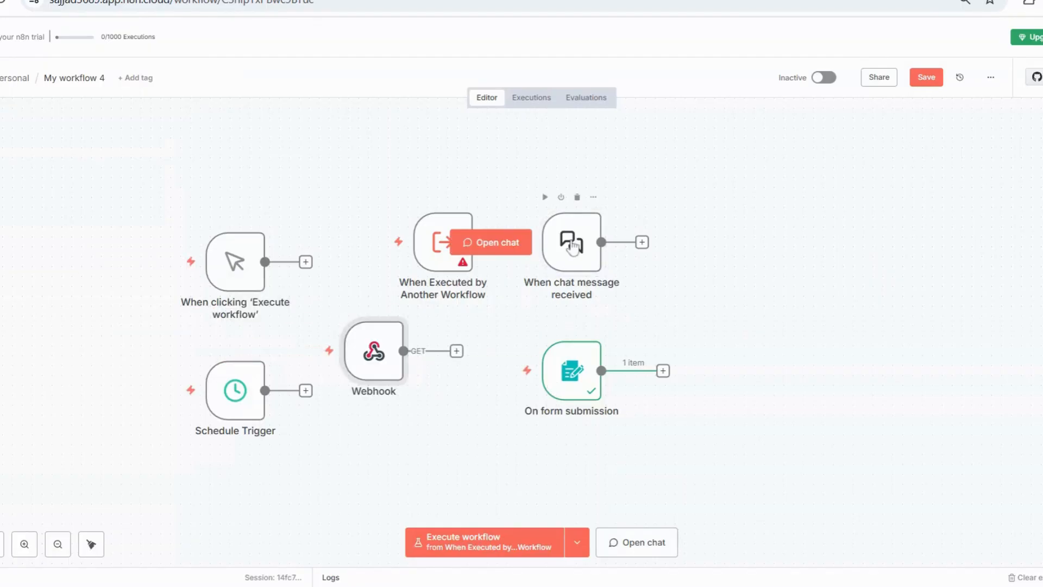
{"action": "left_click_drag", "start_coordinate": [497, 249], "coordinate": [279, 486]}
Open the chat for the chat message trigger and send the test message "hi"
{"action": "left_click", "coordinate": [277, 482]}
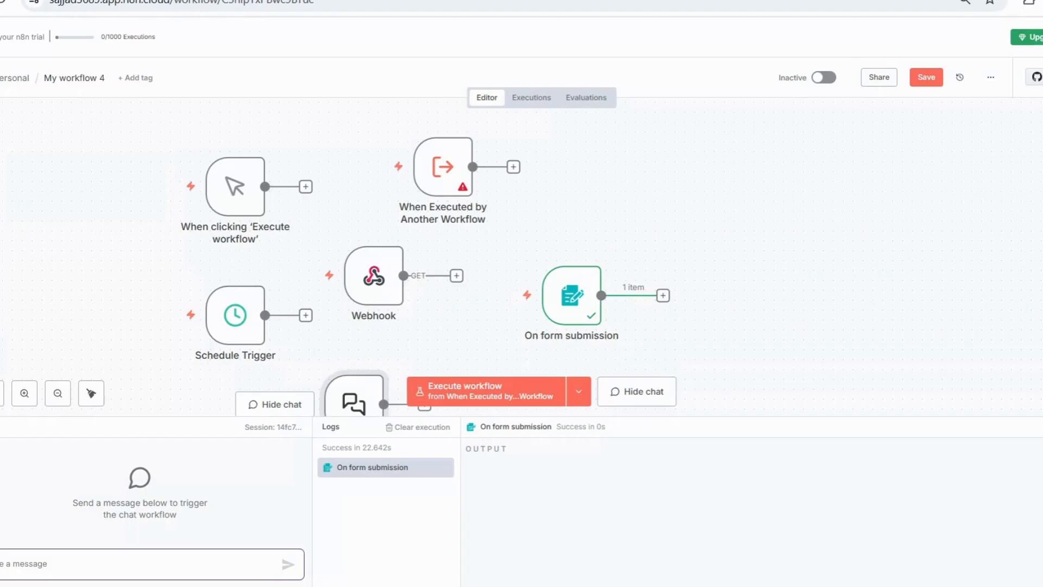
{"action": "type", "text": "hi"}
{"action": "key", "text": "Return"}
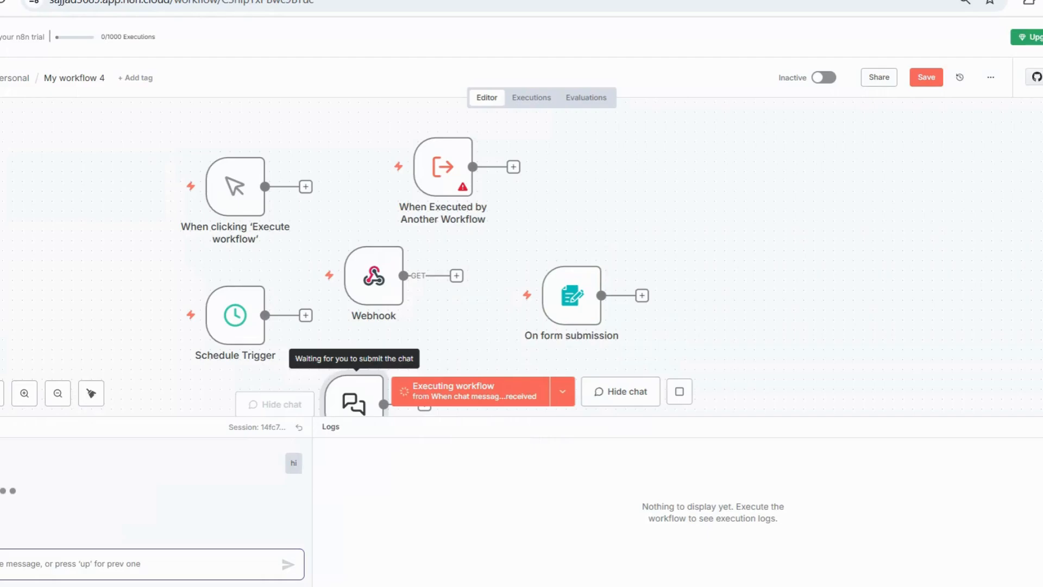
{"action": "scroll", "coordinate": [261, 393], "scroll_direction": "down", "scroll_amount": 2}
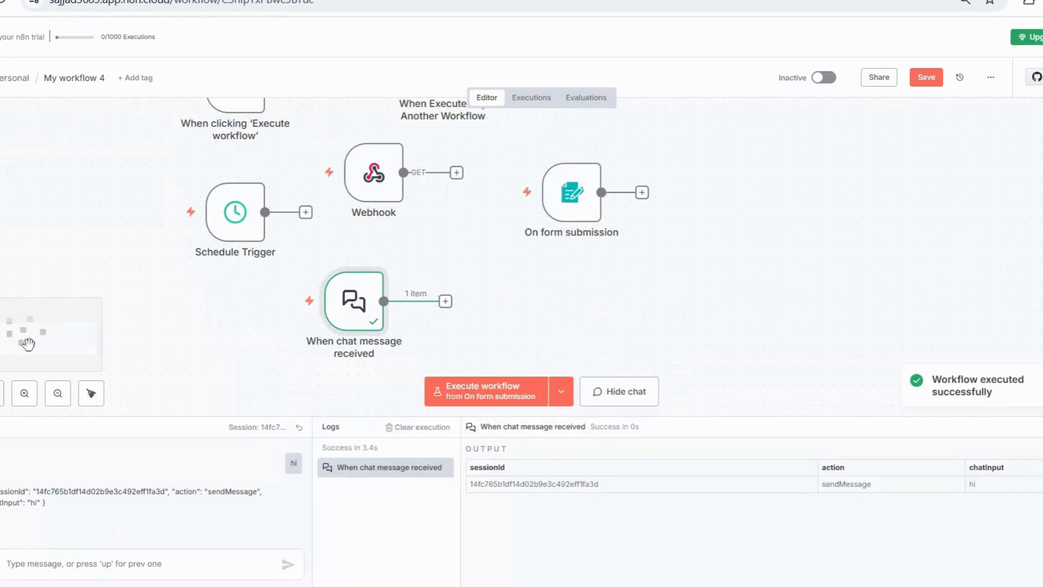
{"action": "double_click", "coordinate": [346, 305]}
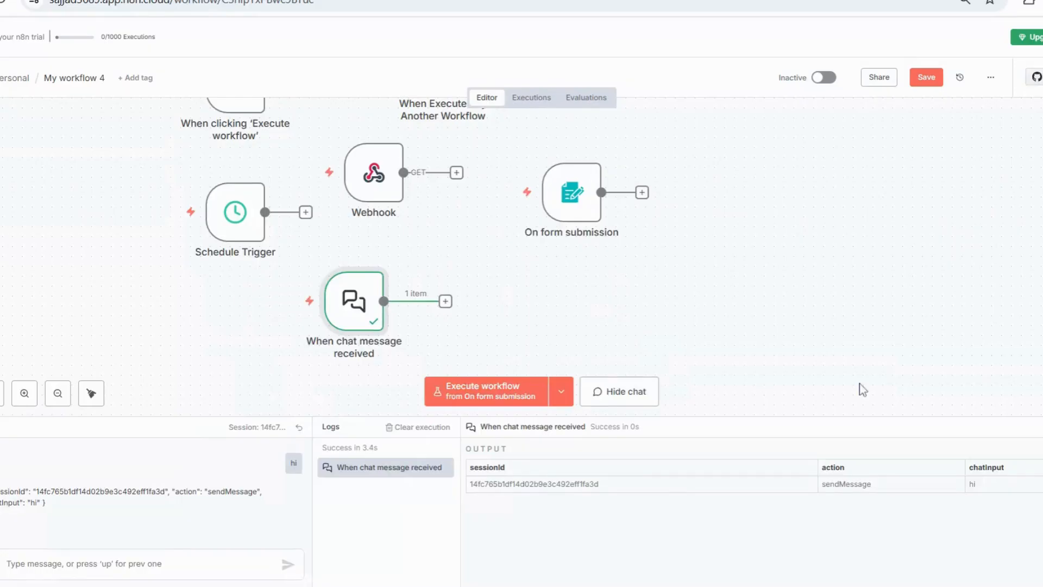
Hide the chat and shift the "When chat message received" node slightly to the left on the canvas
{"action": "left_click", "coordinate": [619, 391]}
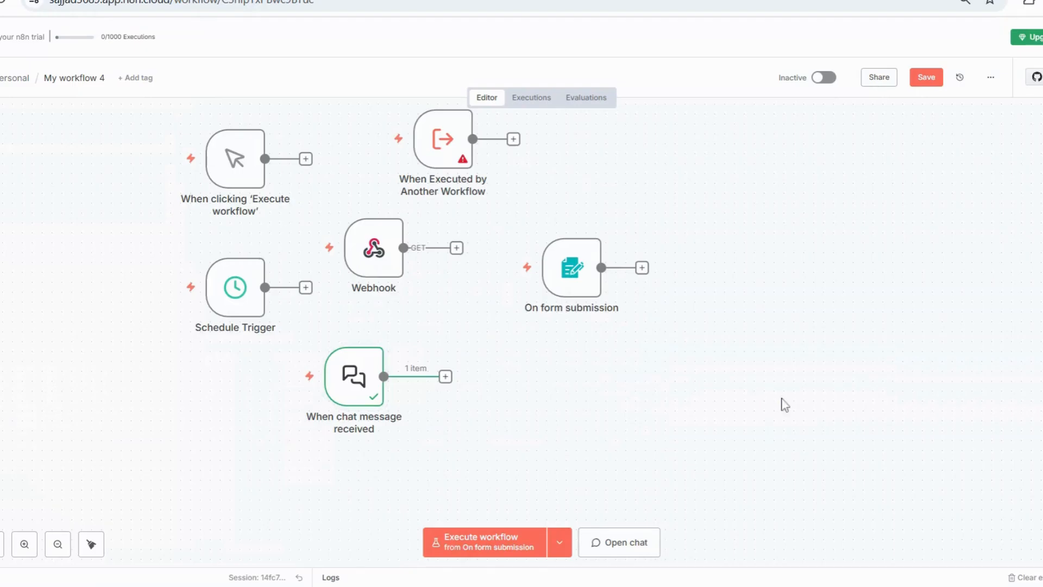
{"action": "mouse_move", "coordinate": [337, 402]}
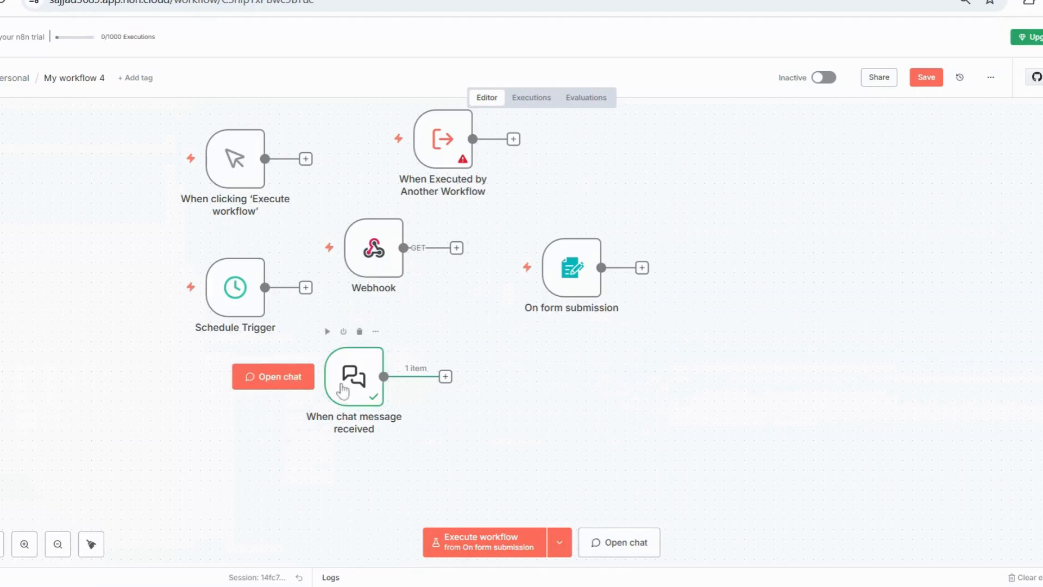
{"action": "left_click_drag", "start_coordinate": [337, 402], "coordinate": [297, 402]}
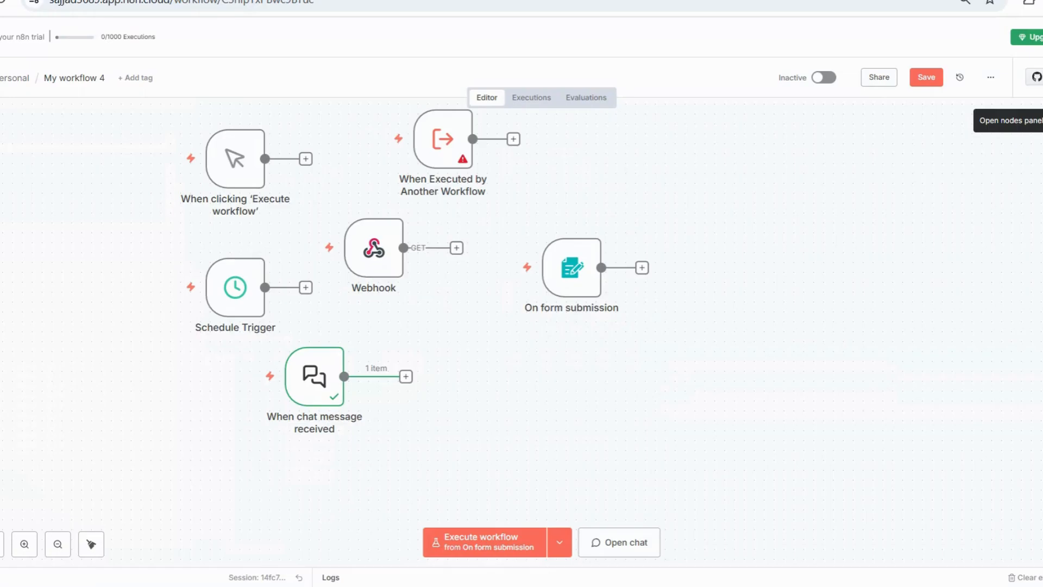
Add a "When running evaluation" trigger and place it below and to the right of the chat message trigger
{"action": "left_click", "coordinate": [1039, 117]}
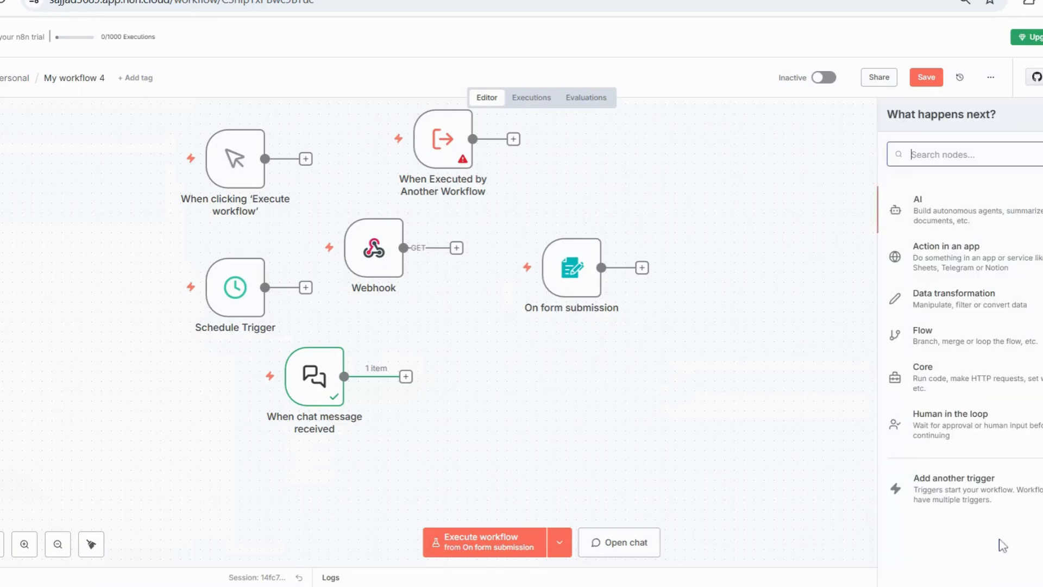
{"action": "left_click", "coordinate": [992, 482]}
{"action": "scroll", "coordinate": [998, 448], "scroll_direction": "down", "scroll_amount": 1}
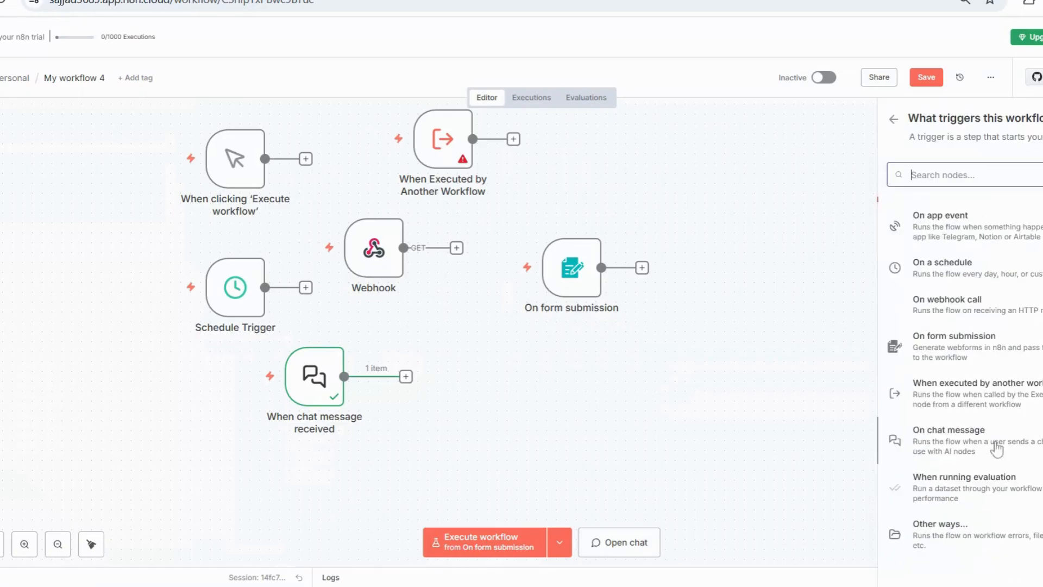
{"action": "left_click", "coordinate": [984, 492]}
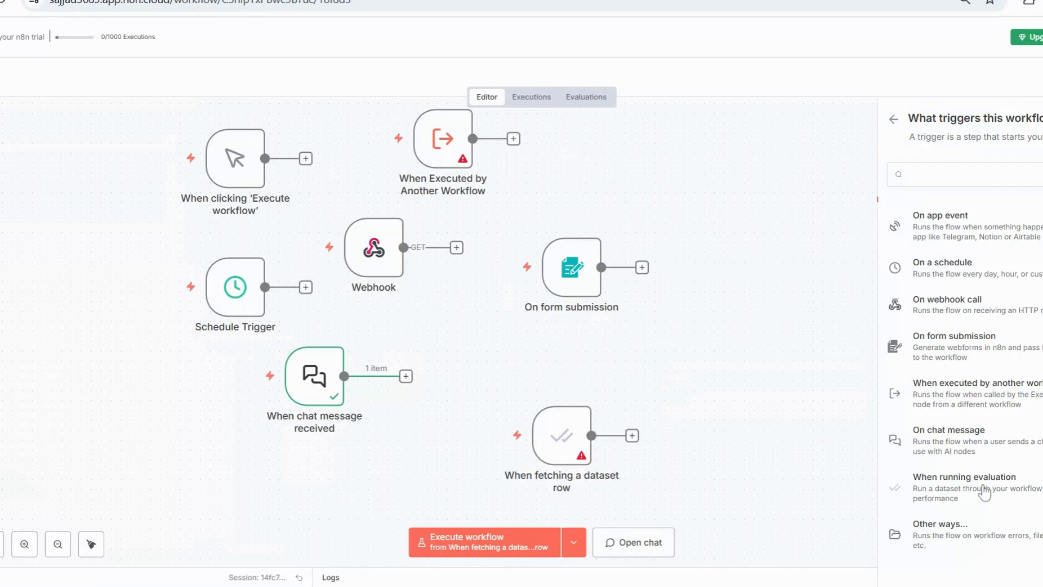
{"action": "left_click", "coordinate": [560, 436]}
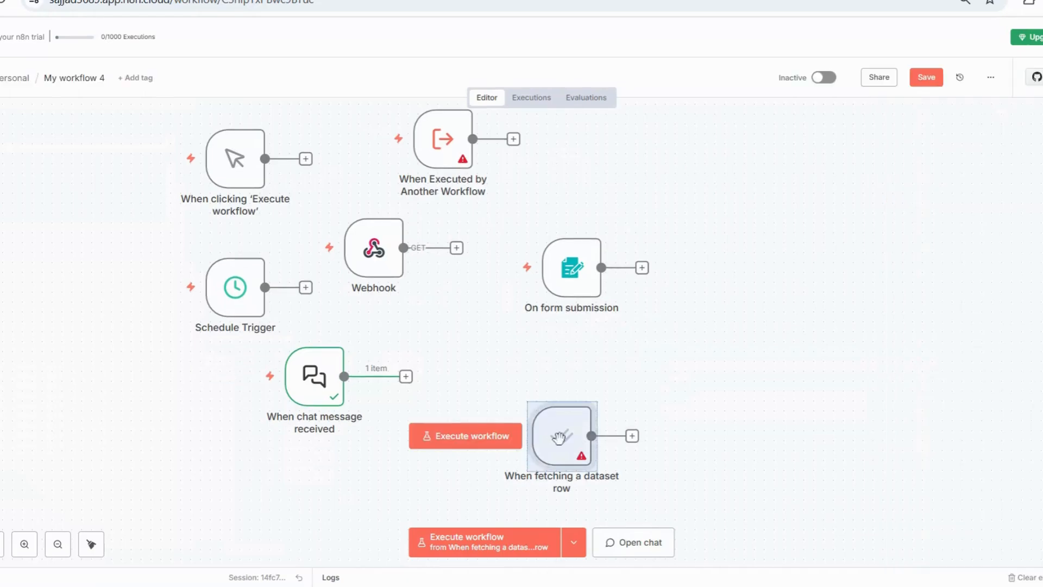
{"action": "left_click_drag", "start_coordinate": [558, 437], "coordinate": [469, 438]}
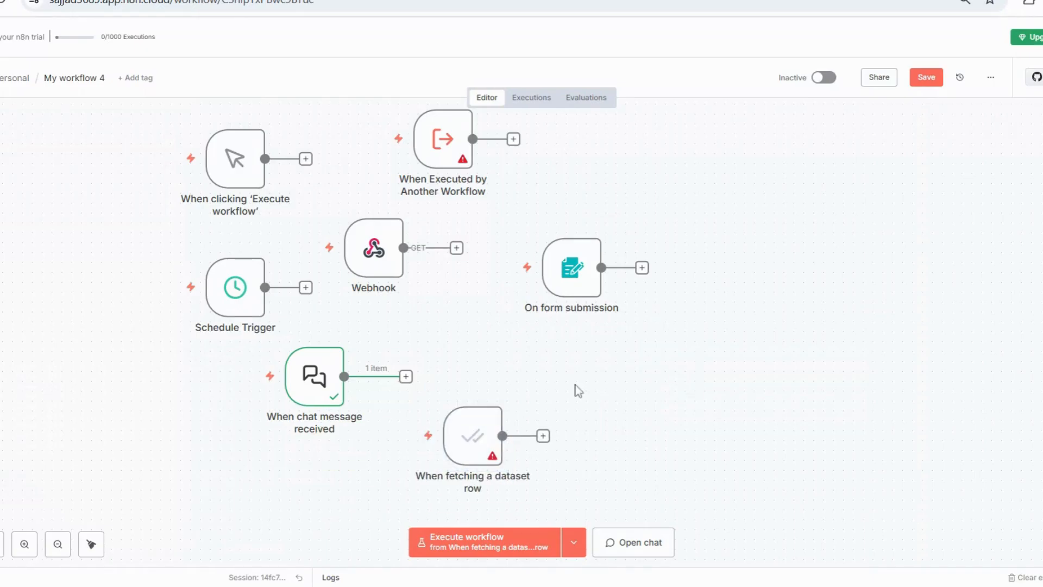
{"action": "mouse_move", "coordinate": [482, 391]}
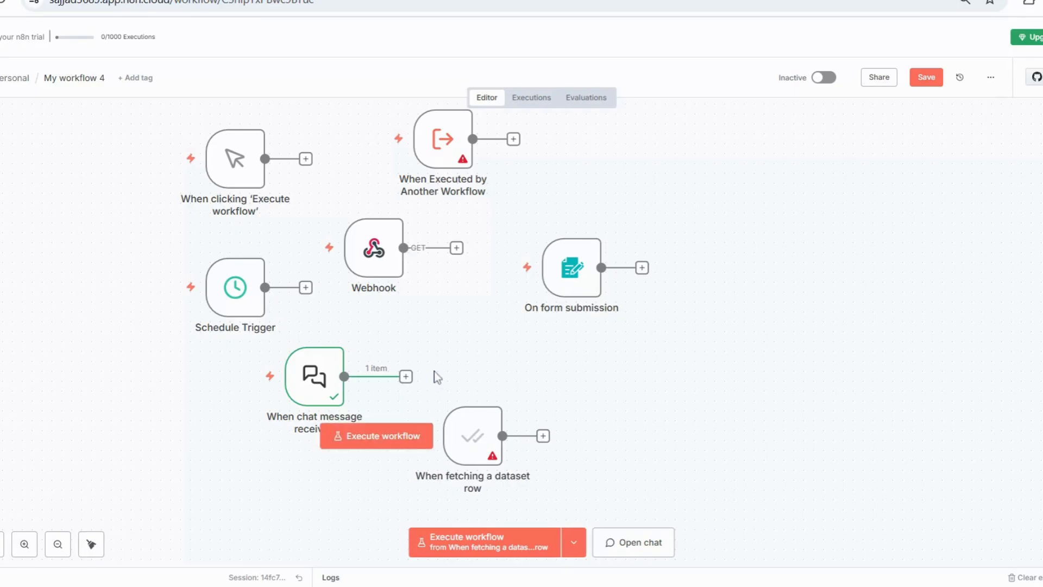
{"action": "mouse_move", "coordinate": [473, 442]}
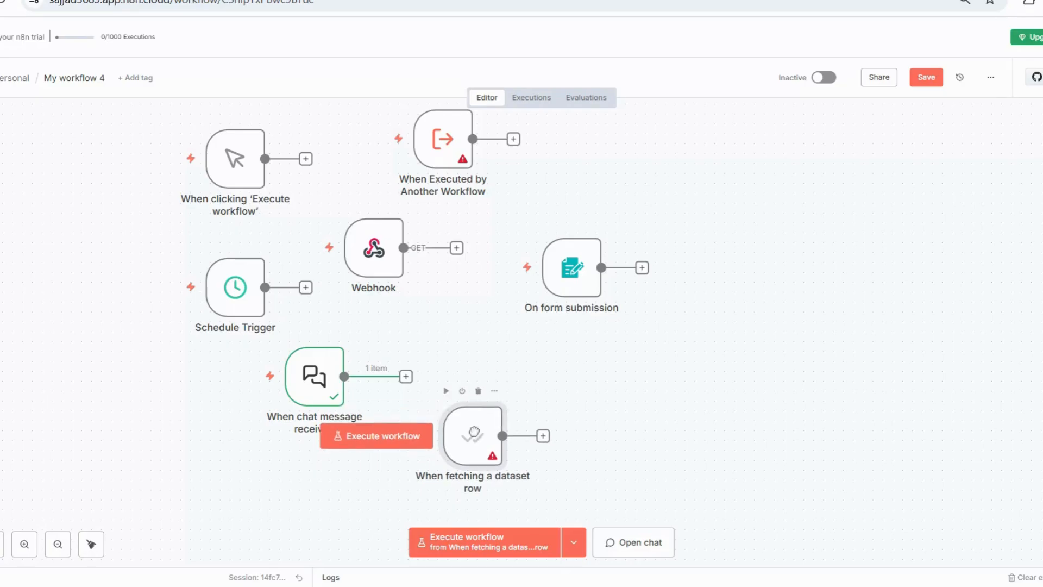
{"action": "left_click_drag", "start_coordinate": [472, 443], "coordinate": [482, 443]}
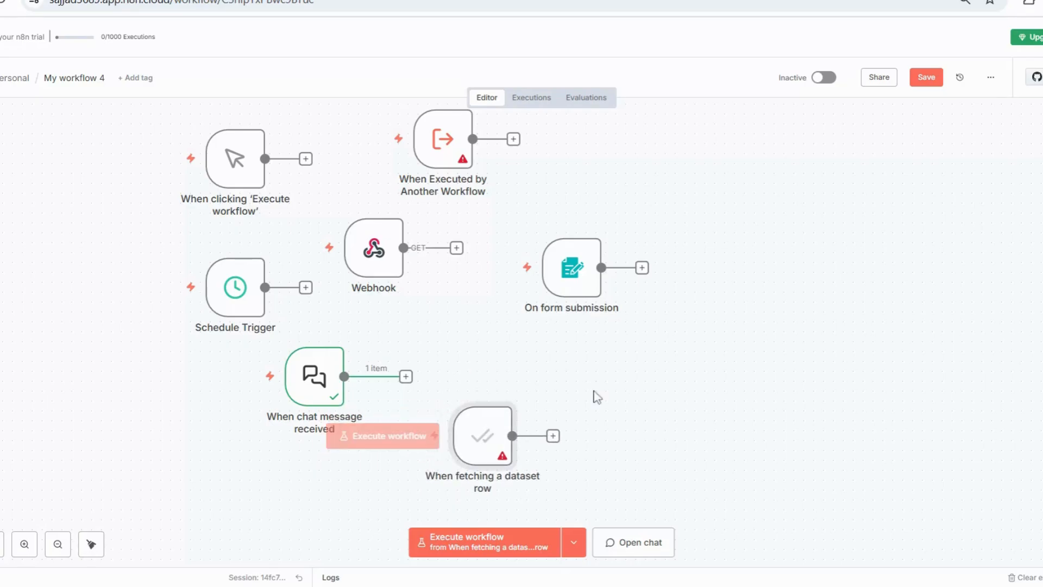
{"action": "scroll", "coordinate": [596, 397], "scroll_direction": "up", "scroll_amount": 1}
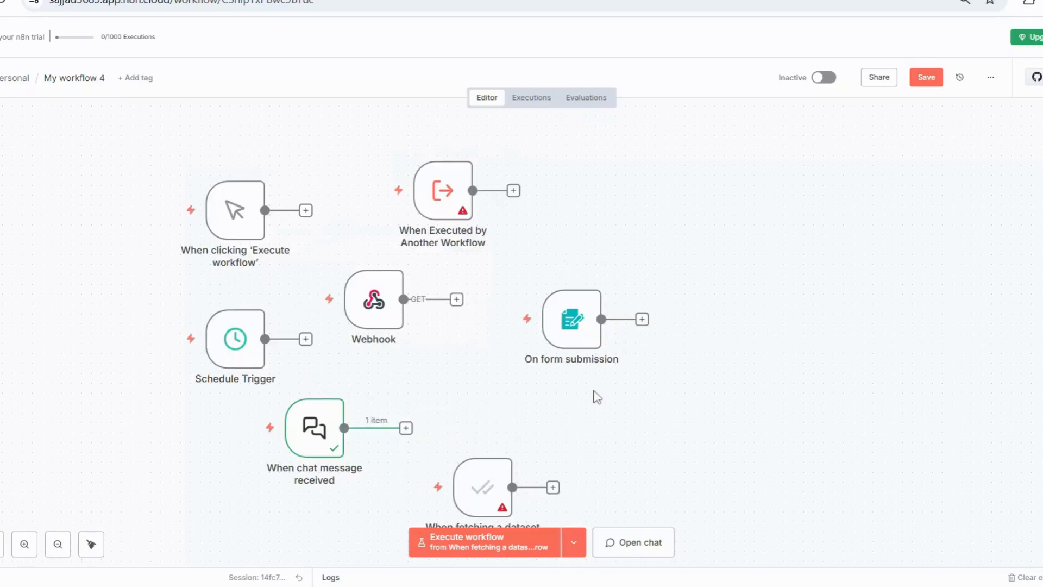
{"action": "scroll", "coordinate": [597, 397], "scroll_direction": "down", "scroll_amount": 1}
{"action": "scroll", "coordinate": [596, 397], "scroll_direction": "up", "scroll_amount": 1}
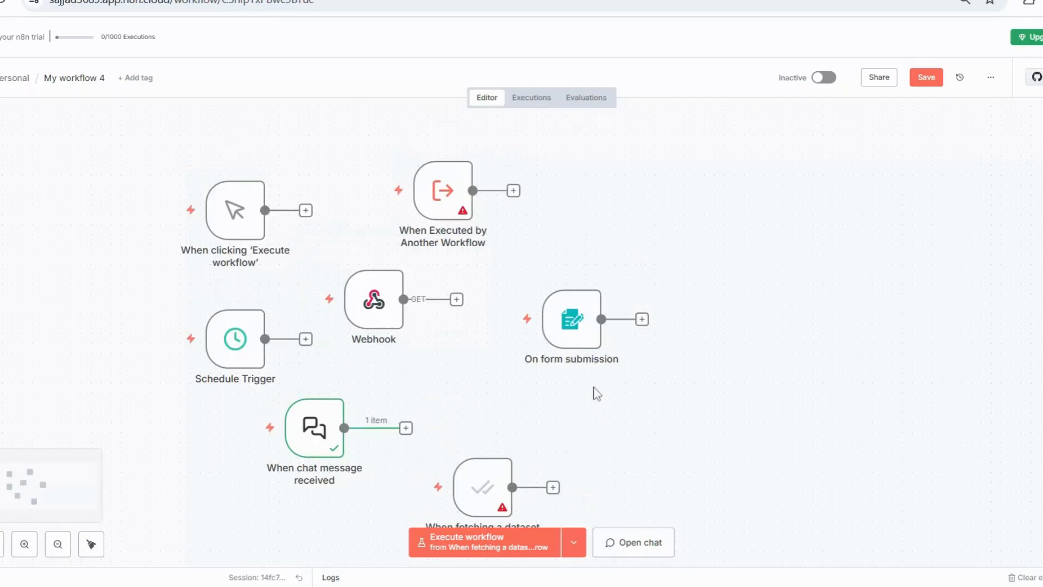
{"action": "left_click_drag", "start_coordinate": [161, 118], "coordinate": [596, 496]}
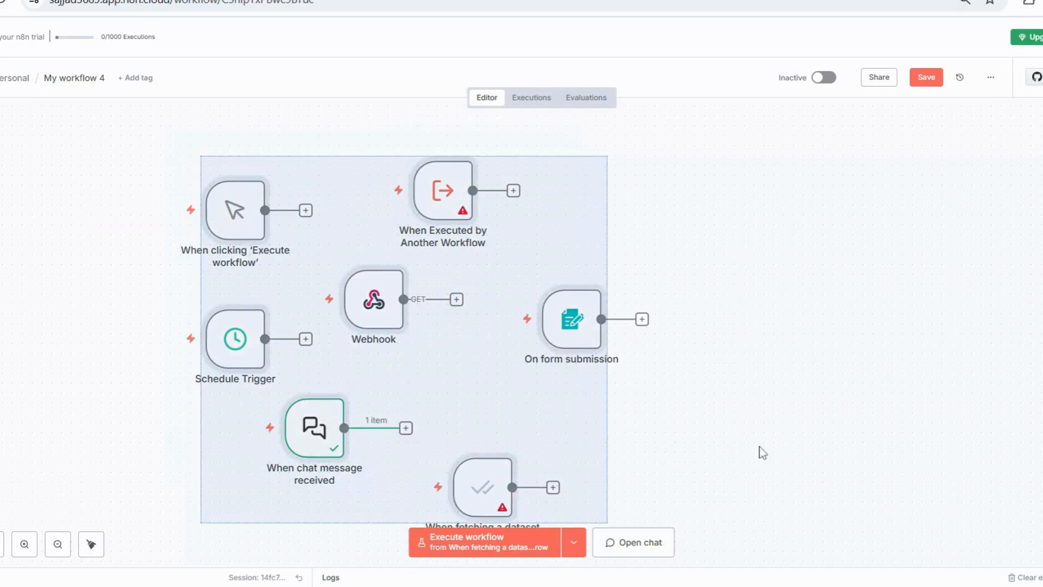
{"action": "left_click", "coordinate": [758, 442]}
{"action": "scroll", "coordinate": [762, 445], "scroll_direction": "down", "scroll_amount": 1}
{"action": "scroll", "coordinate": [765, 445], "scroll_direction": "up", "scroll_amount": 1}
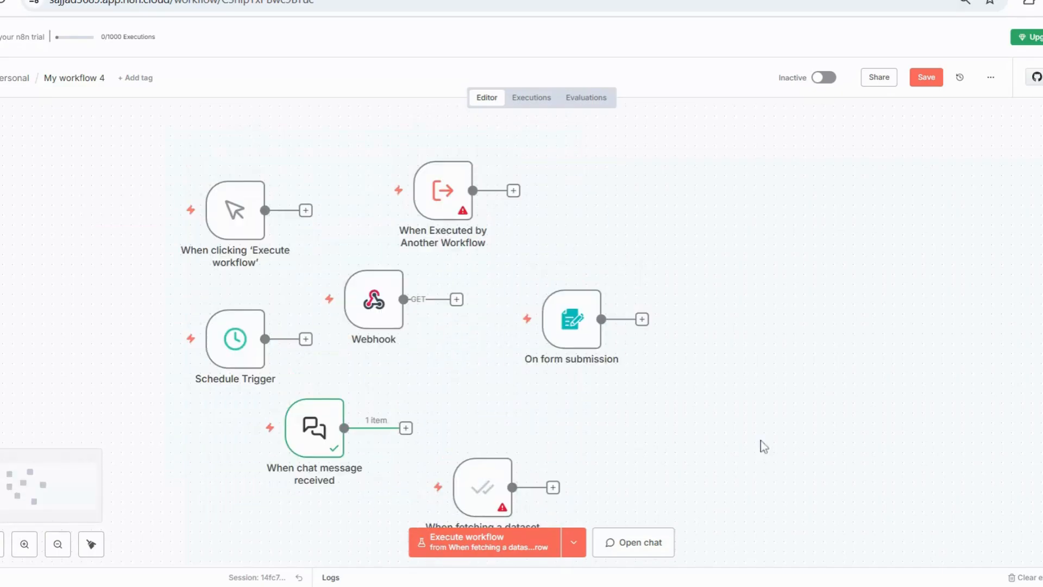
{"action": "scroll", "coordinate": [764, 445], "scroll_direction": "down", "scroll_amount": 1}
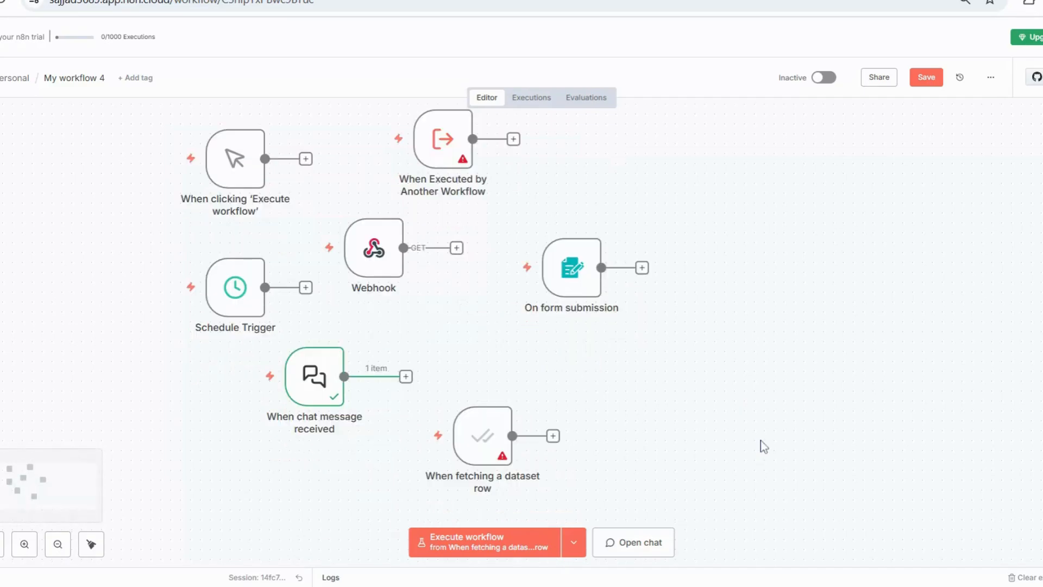
{"action": "scroll", "coordinate": [764, 446], "scroll_direction": "up", "scroll_amount": 1}
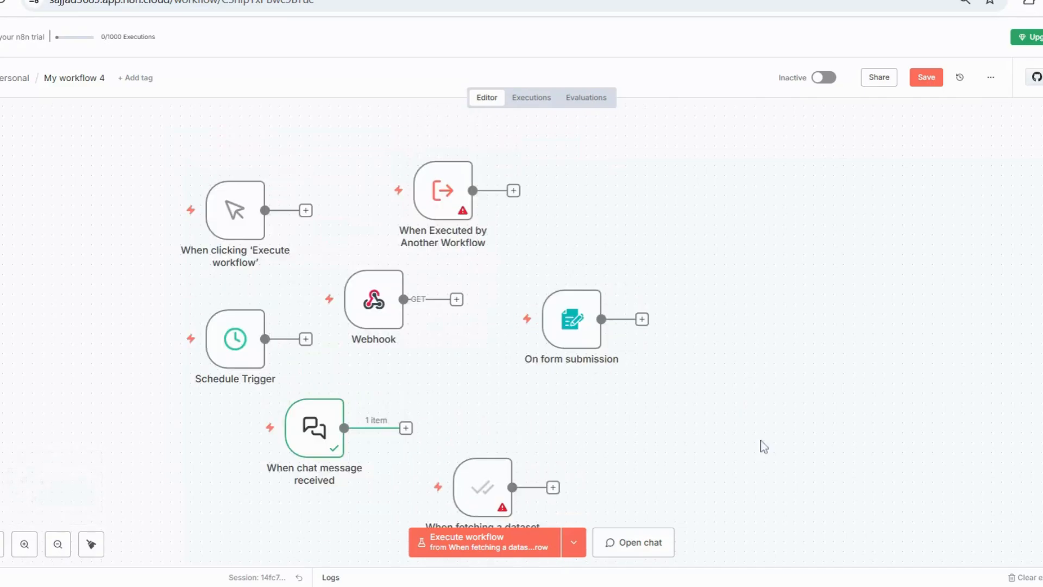
{"action": "scroll", "coordinate": [763, 446], "scroll_direction": "down", "scroll_amount": 1}
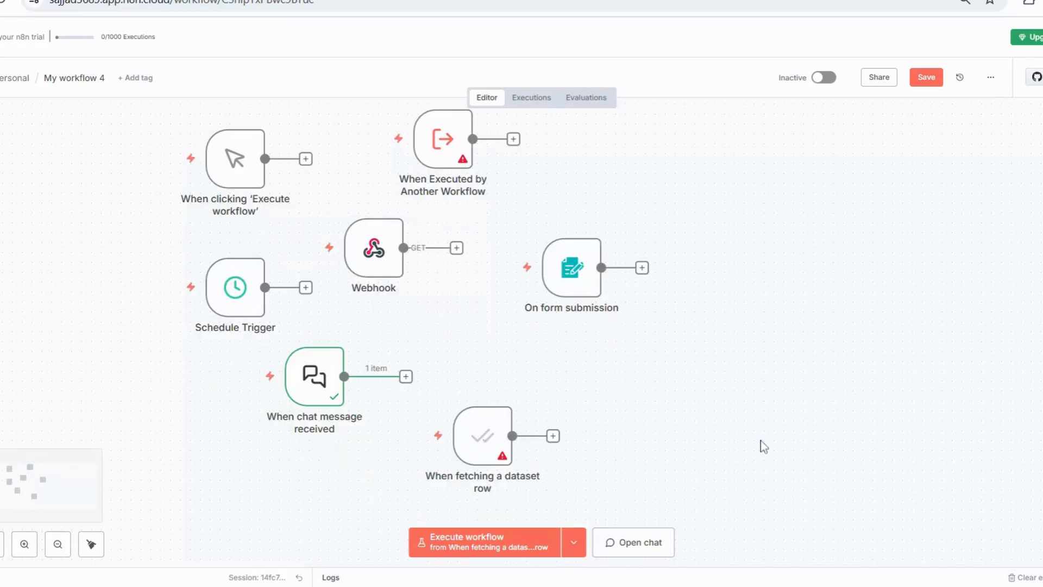
{"action": "scroll", "coordinate": [764, 446], "scroll_direction": "up", "scroll_amount": 1}
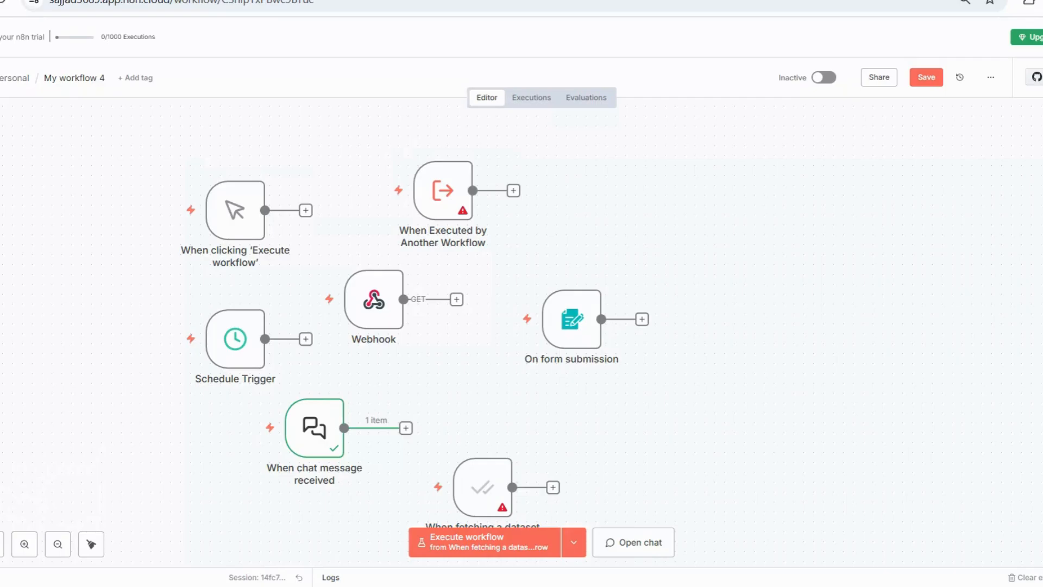
{"action": "scroll", "coordinate": [764, 445], "scroll_direction": "down", "scroll_amount": 1}
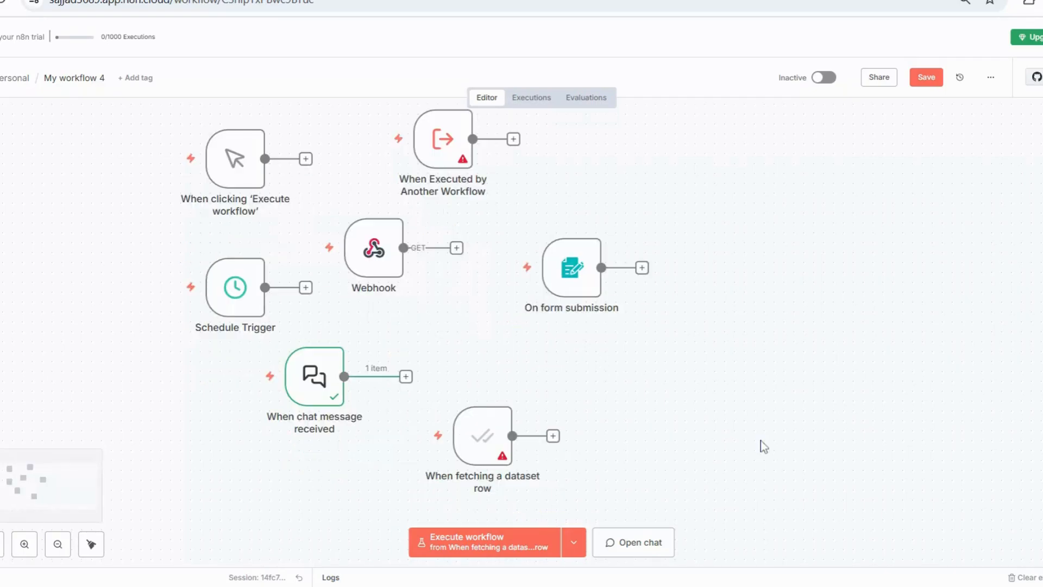
{"action": "mouse_move", "coordinate": [104, 125]}
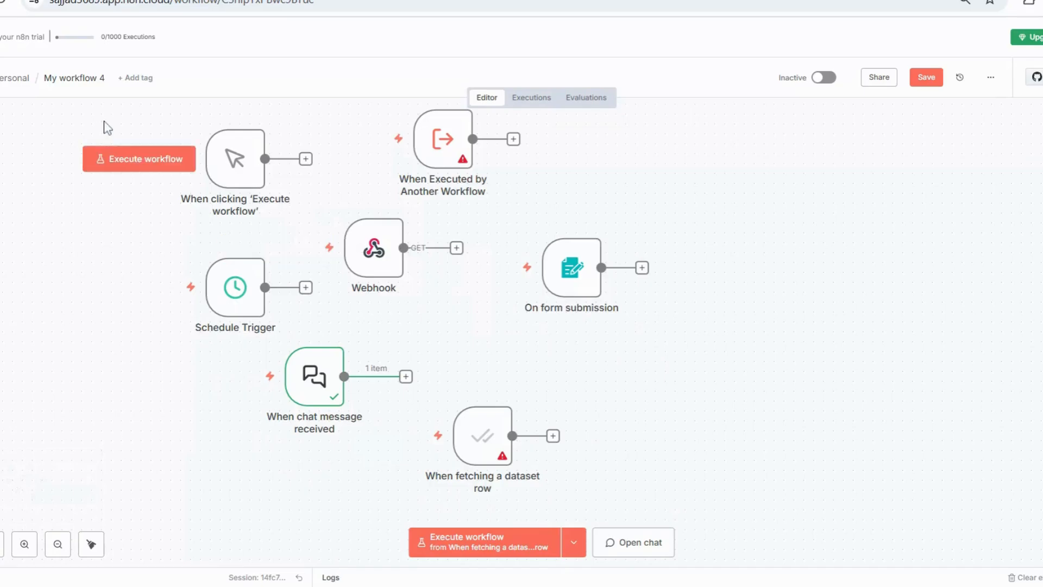